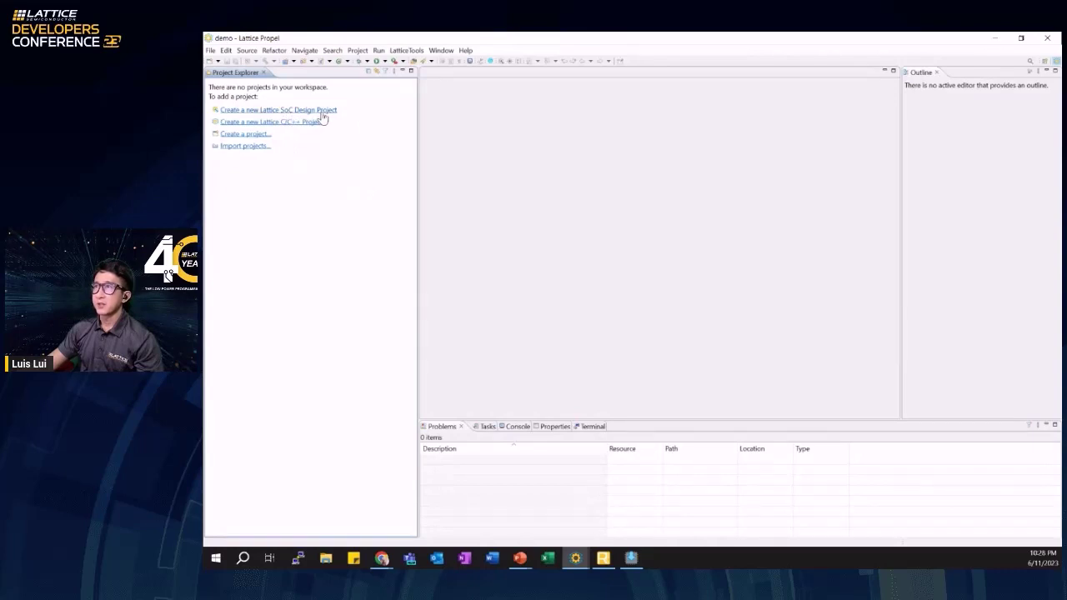
# - Start a new Lattice SoC design project named HW_SOC in the default location
pyautogui.click(323, 112)
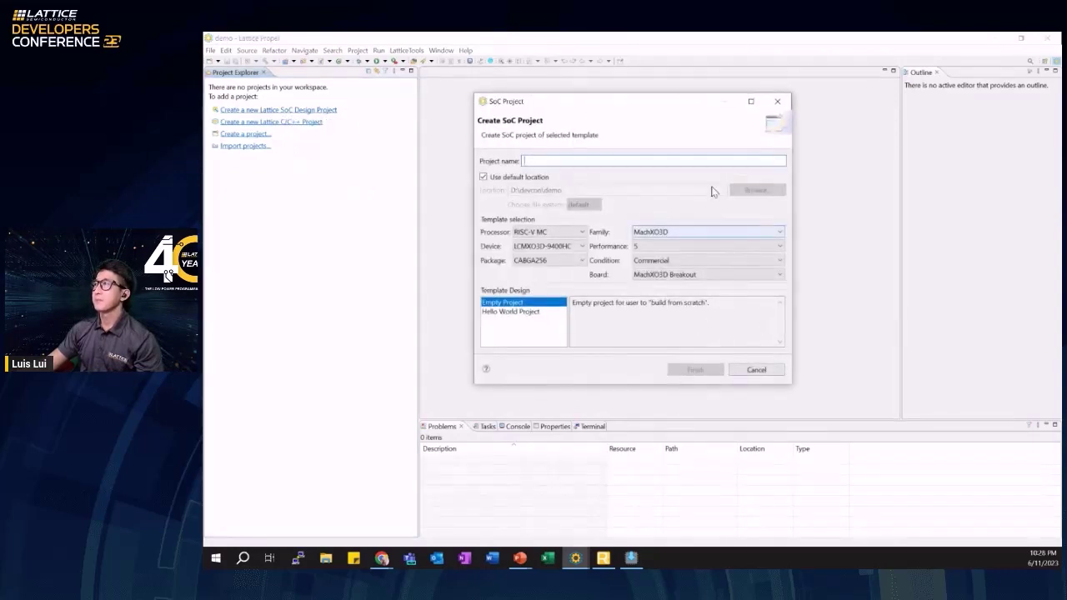
pyautogui.write('HW')
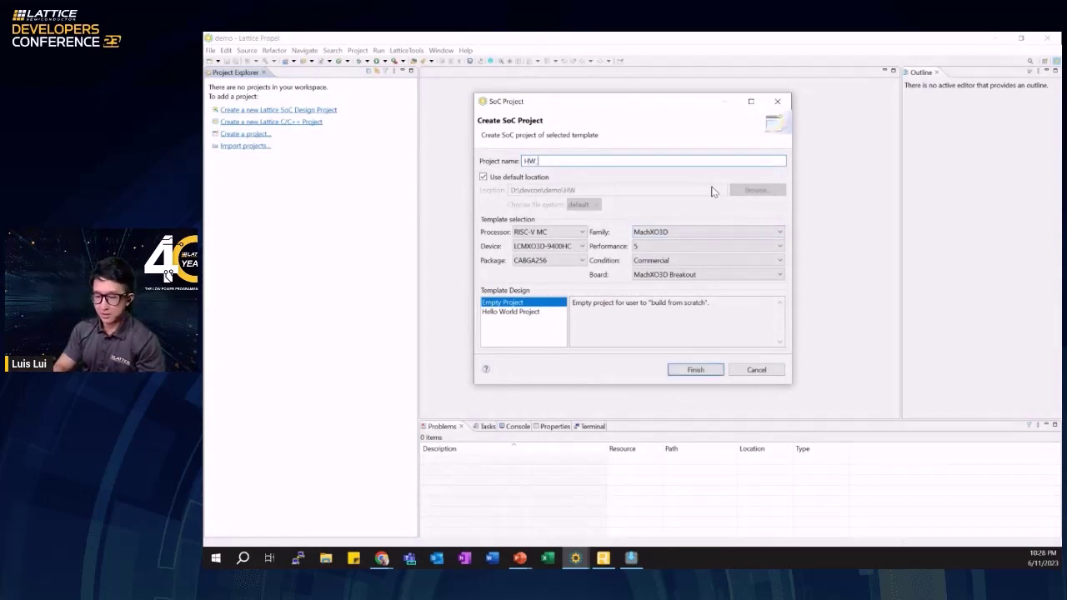
pyautogui.write('_SOC')
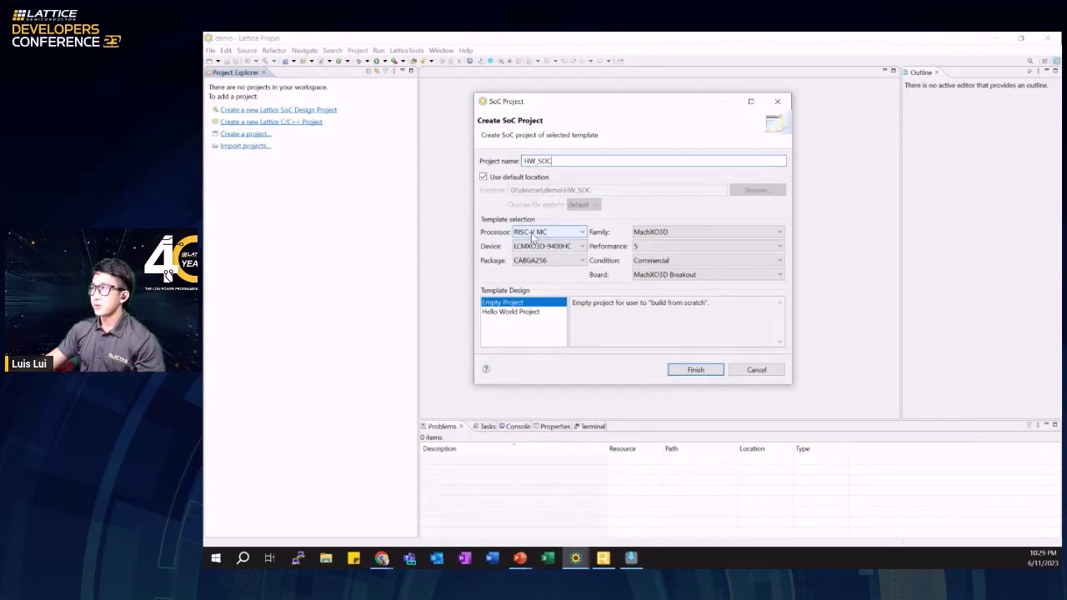
# - Set the project's family to LFMXO5 (MachXO5-NX) and its device to LFMXO5-25
pyautogui.click(663, 232)
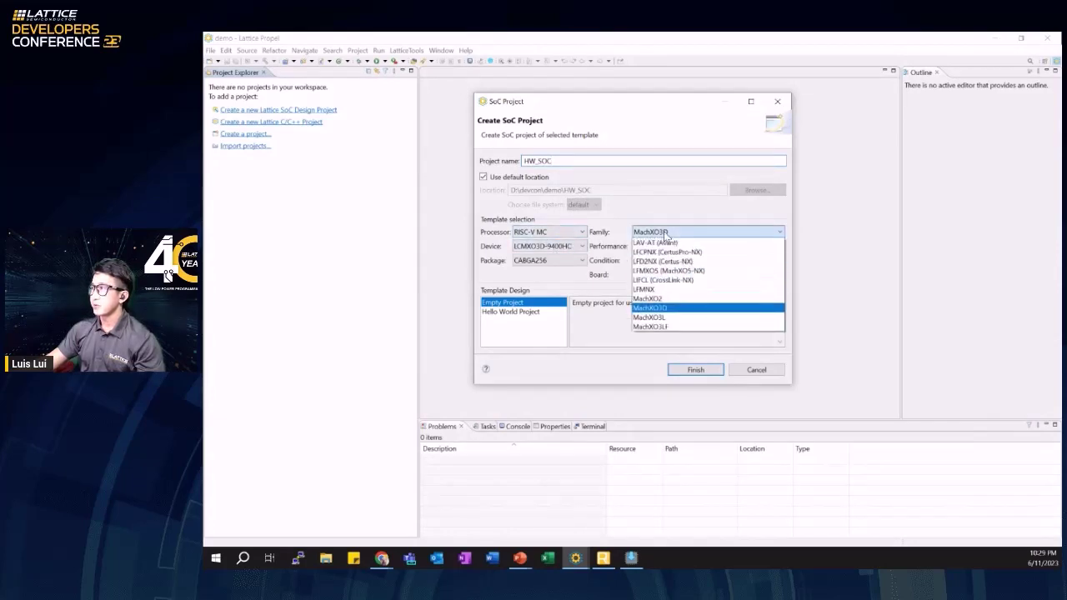
pyautogui.click(664, 232)
pyautogui.click(666, 234)
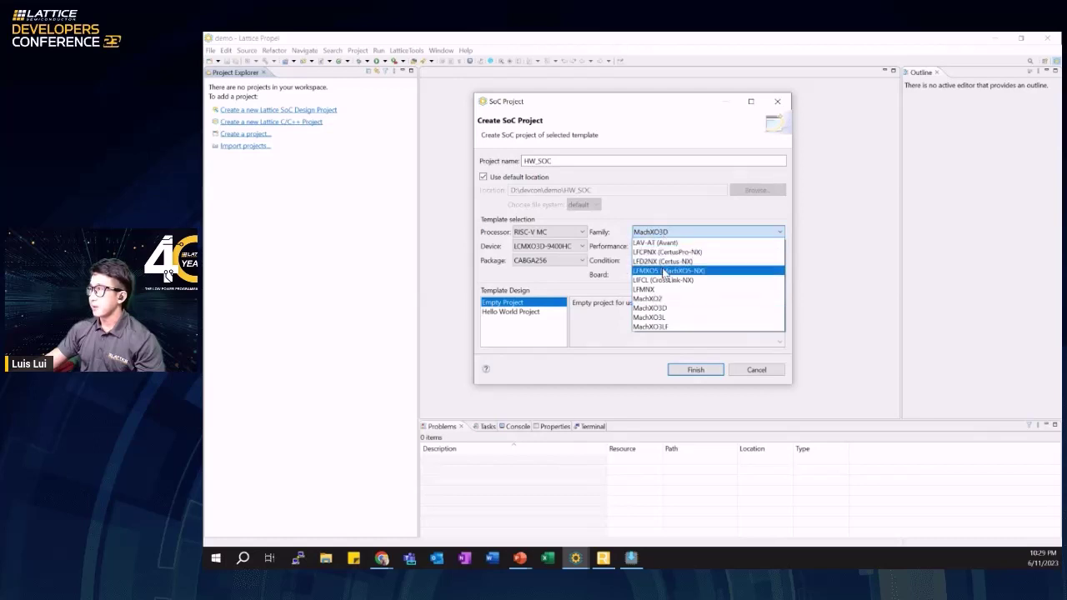
pyautogui.click(662, 271)
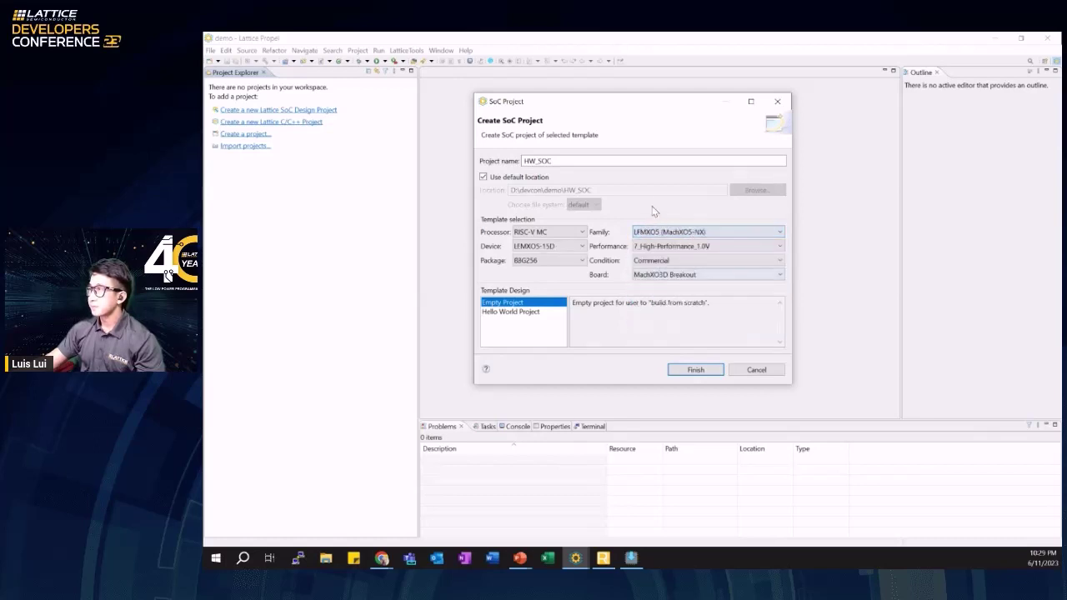
pyautogui.click(582, 246)
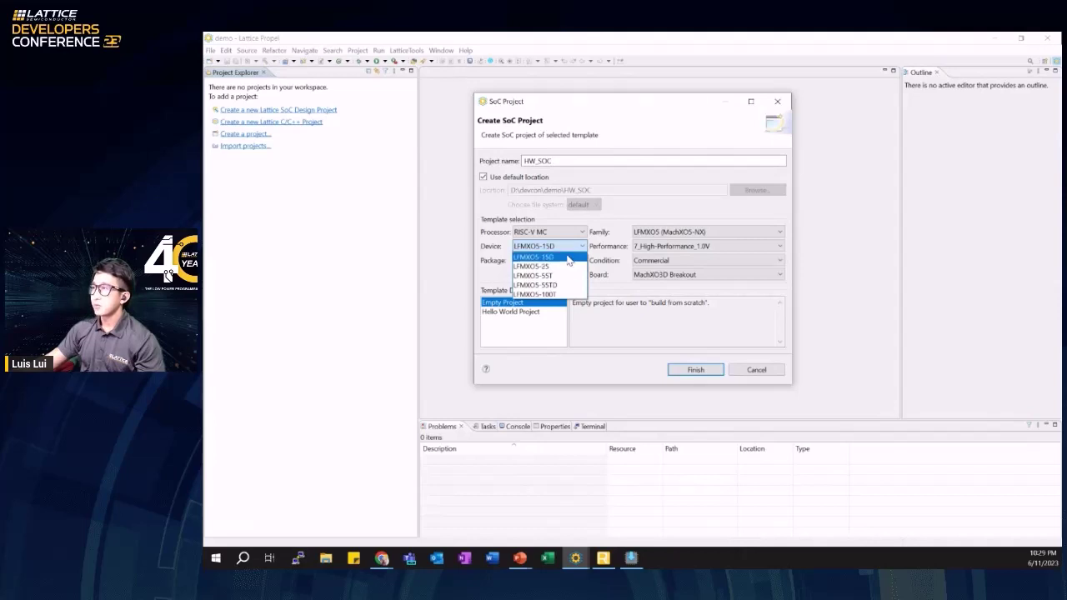
pyautogui.click(564, 266)
# - Set the device performance to 8_High-Performance_1.0V and the package to BBG400
pyautogui.click(676, 245)
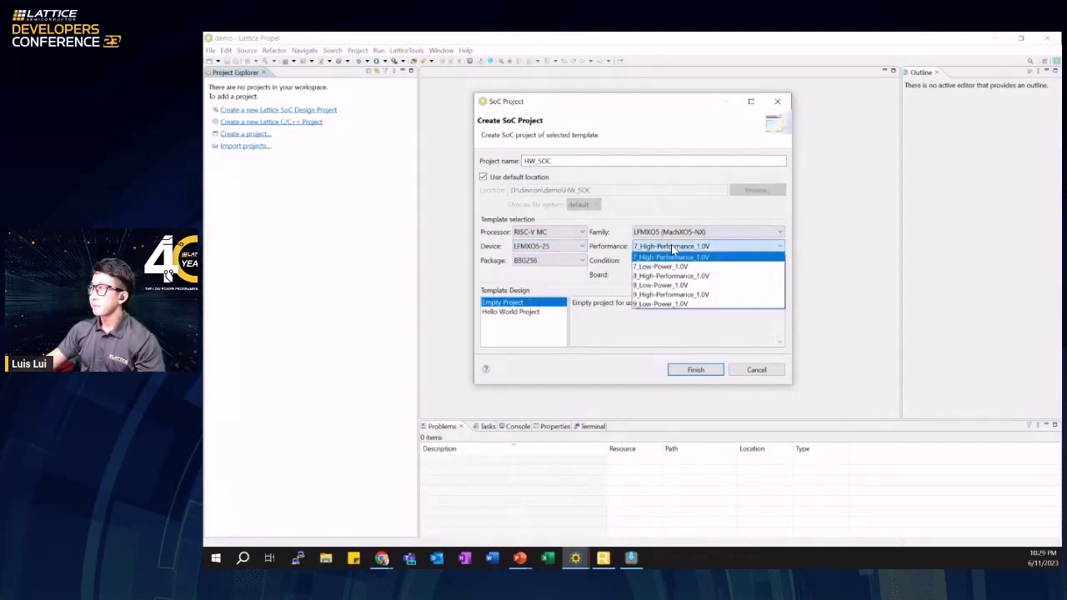
pyautogui.click(673, 250)
pyautogui.click(675, 246)
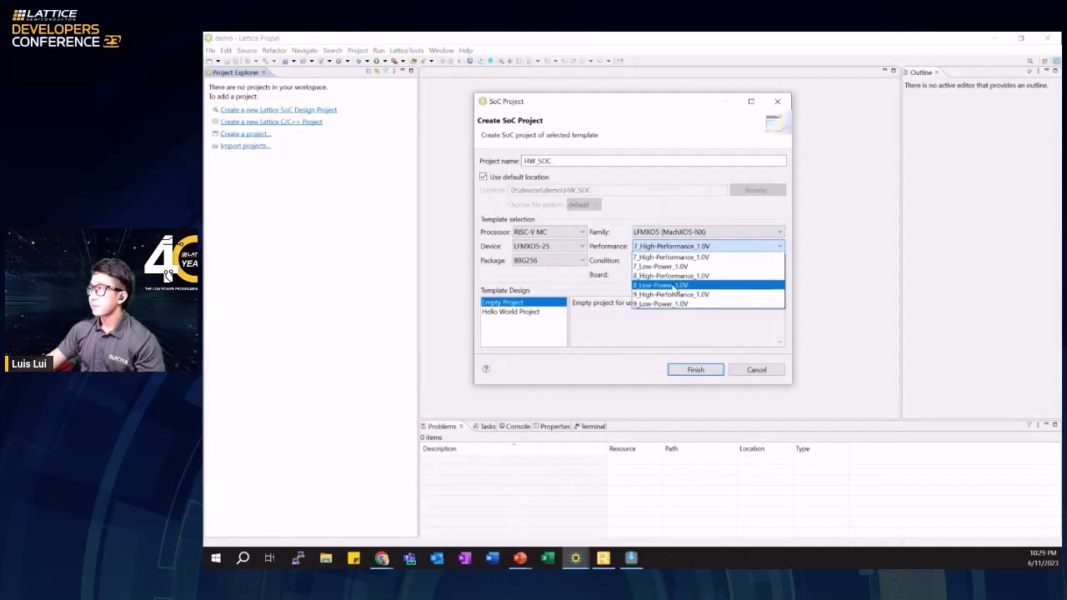
pyautogui.click(675, 280)
pyautogui.click(573, 260)
pyautogui.click(567, 280)
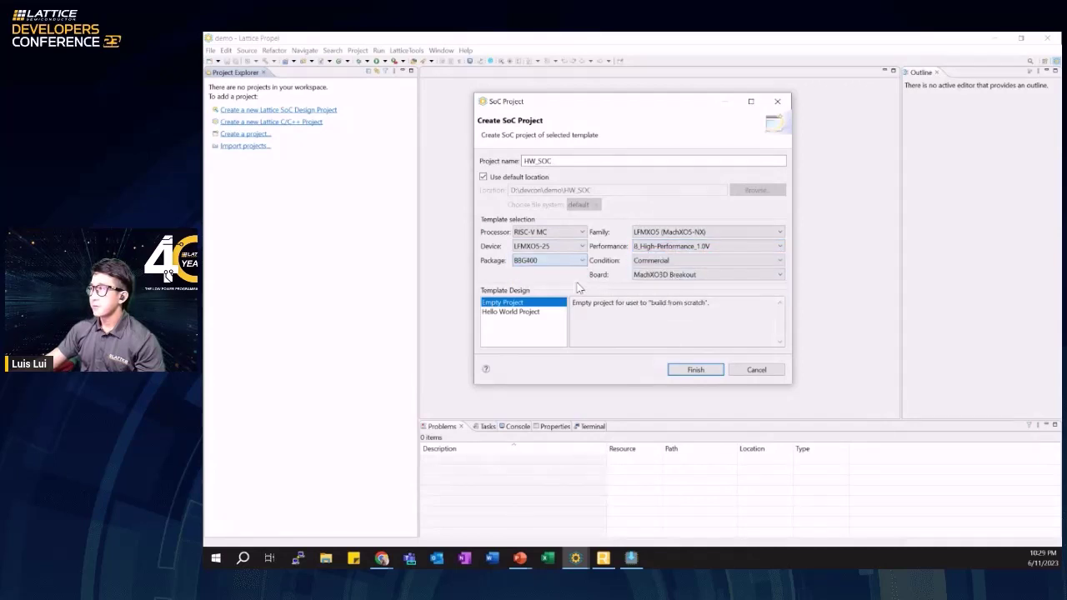
# - Choose the Hello World Project template design and create the SoC project
pyautogui.click(523, 312)
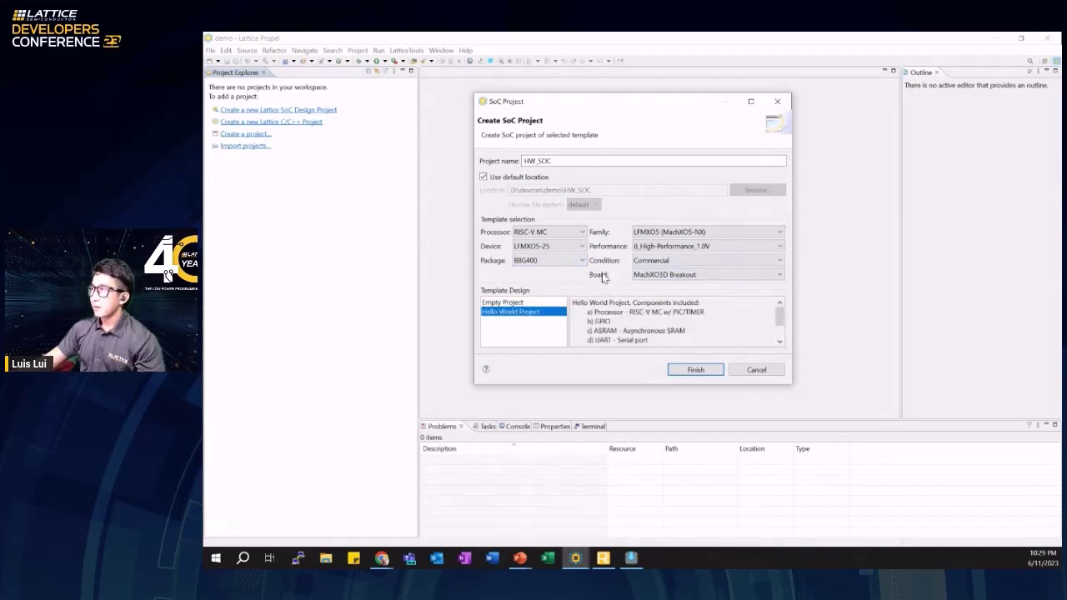
pyautogui.click(698, 374)
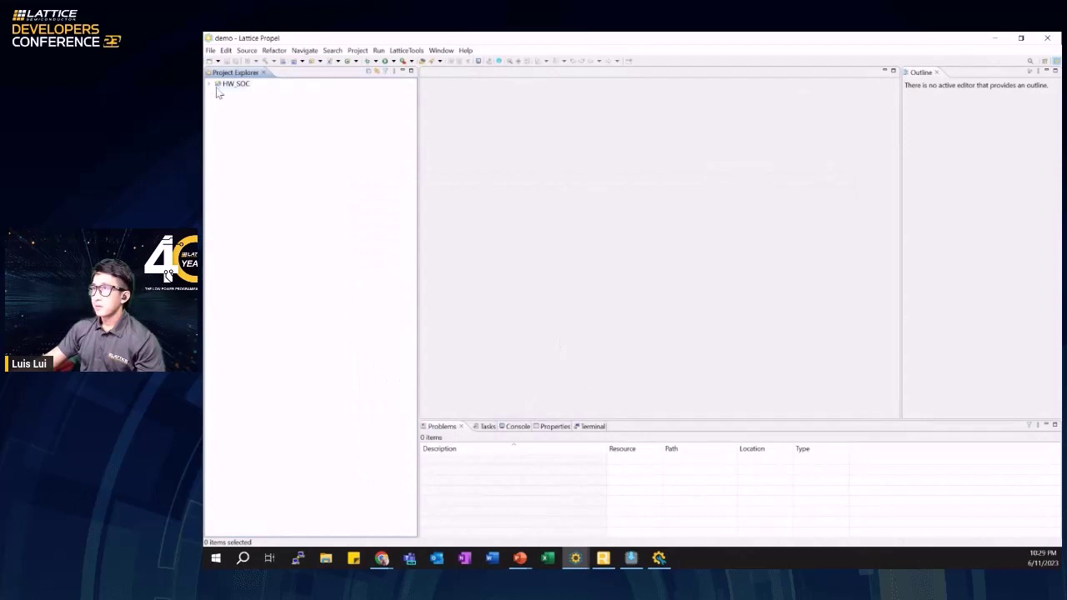
# - Expand the HW_SOC project and open its design in Propel Builder to examine the schematic's interconnect blocks
pyautogui.click(209, 84)
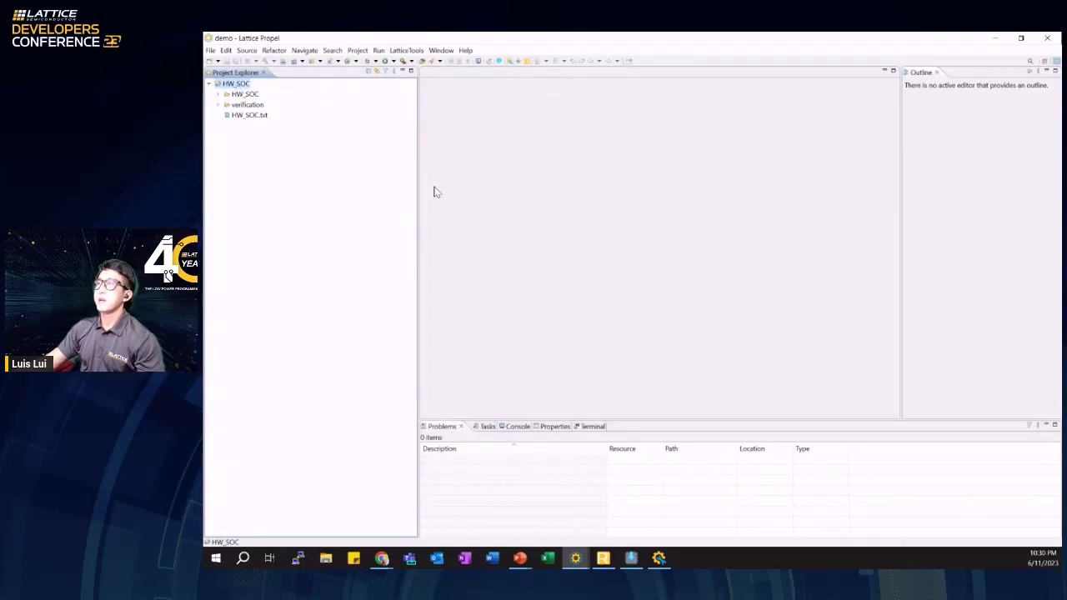
pyautogui.click(510, 64)
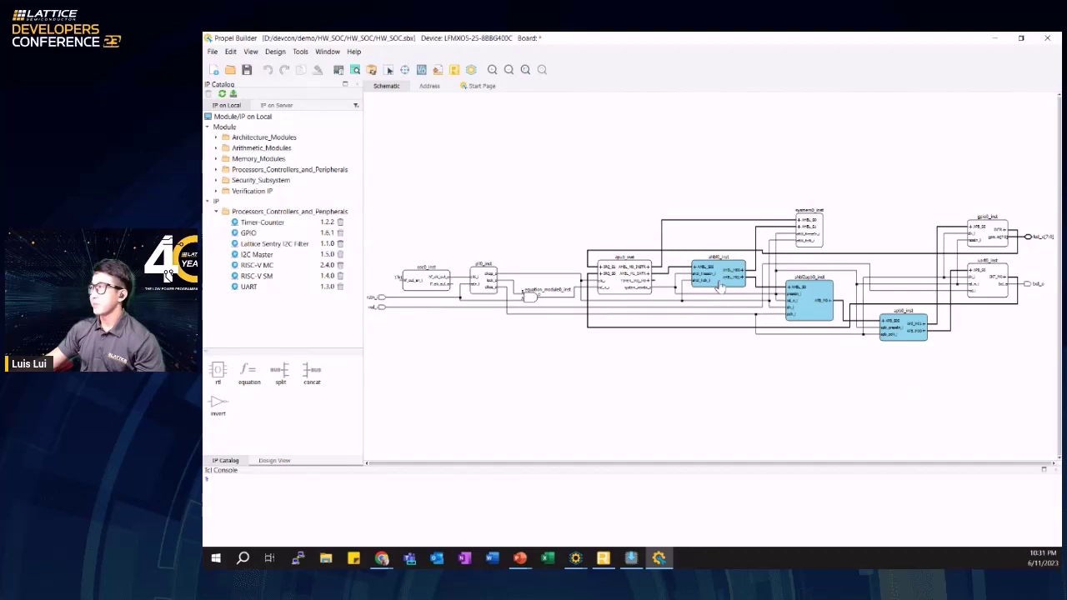
pyautogui.click(905, 328)
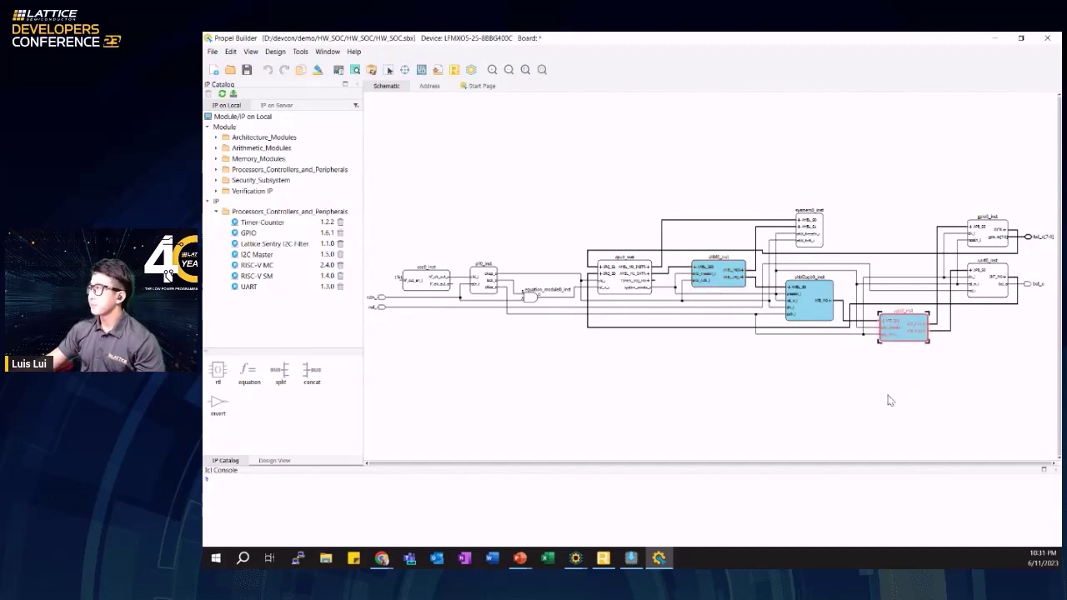
pyautogui.click(889, 400)
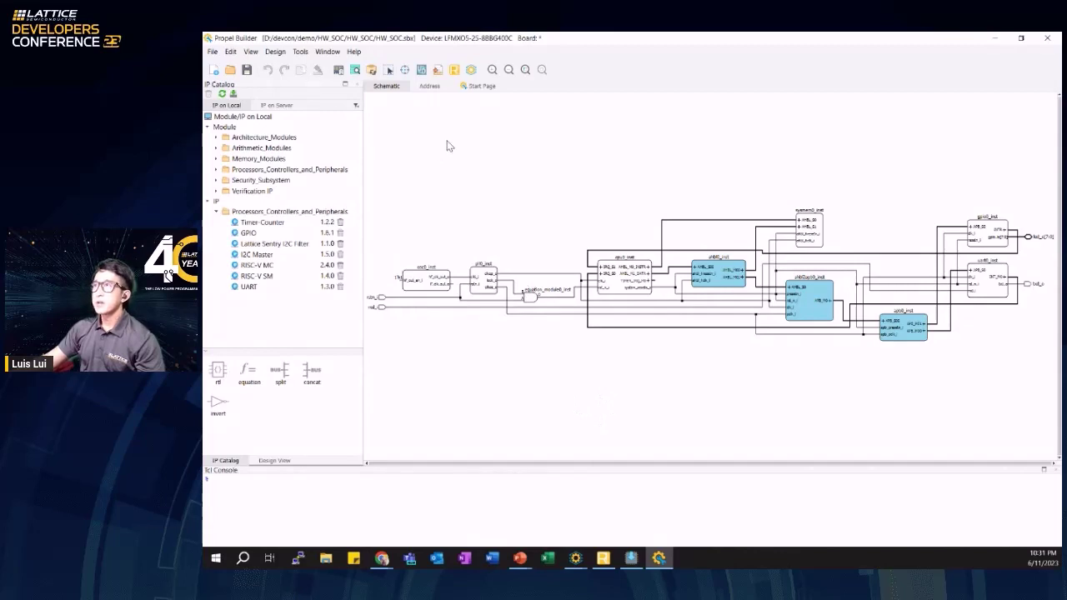
# - Launch IP Packager and open the IP directory D:/devcon/demo/demo_ip
pyautogui.click(301, 53)
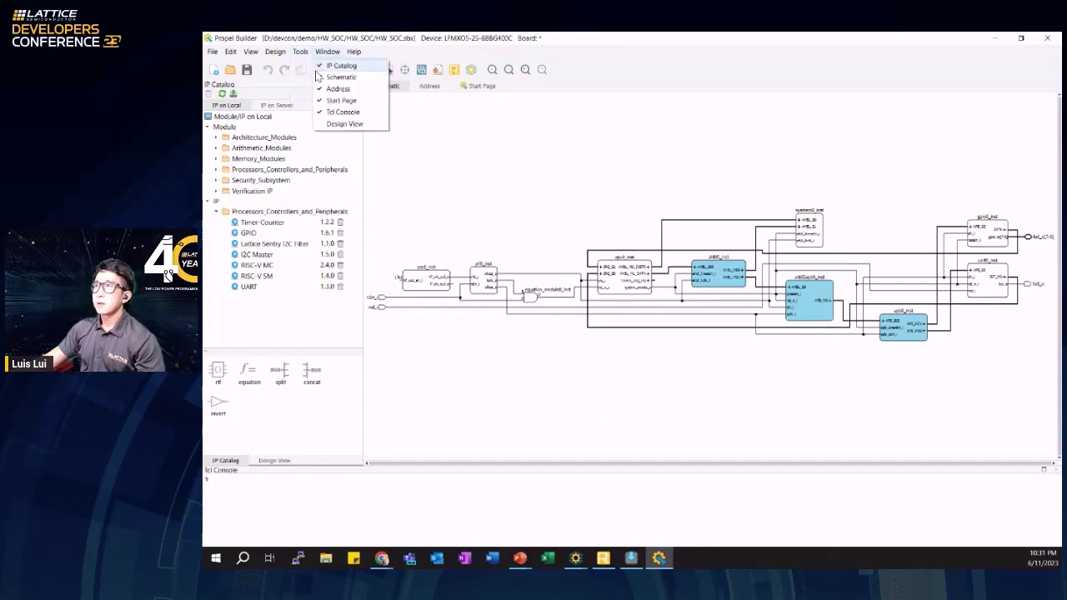
pyautogui.click(305, 77)
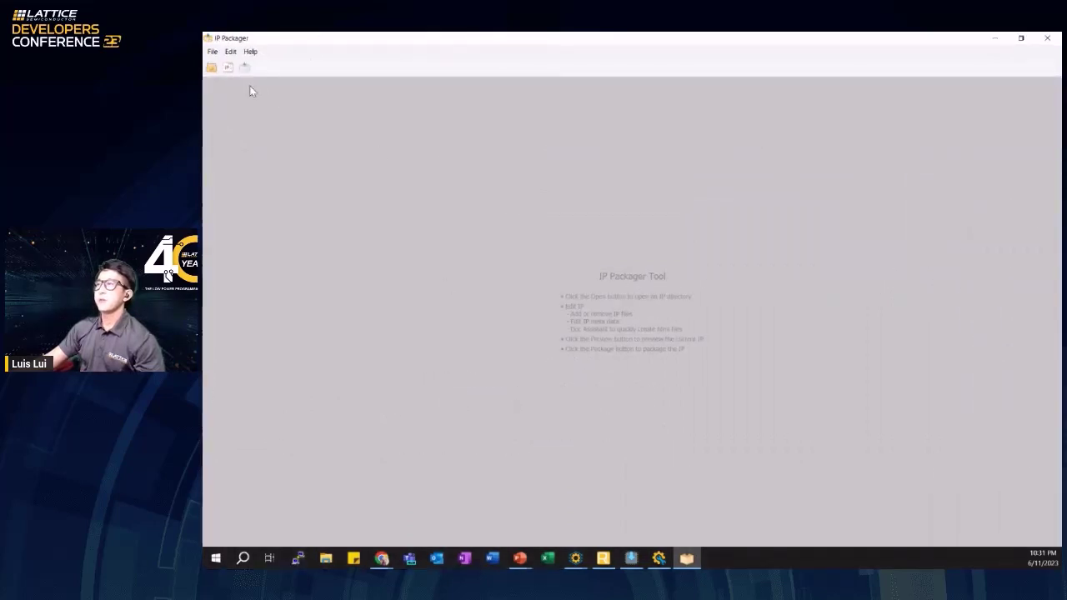
pyautogui.click(213, 51)
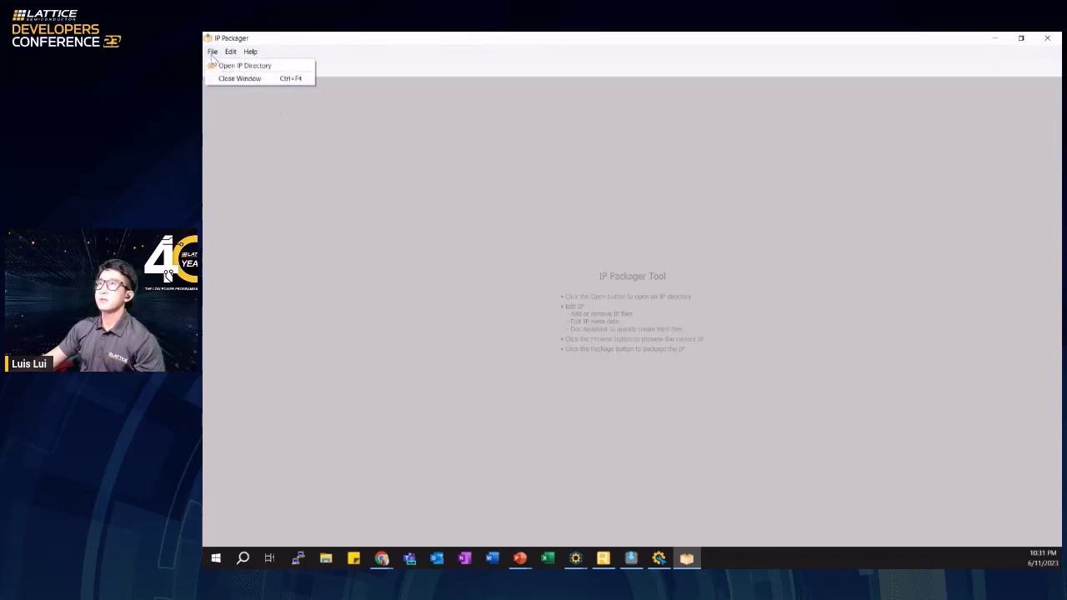
pyautogui.click(215, 66)
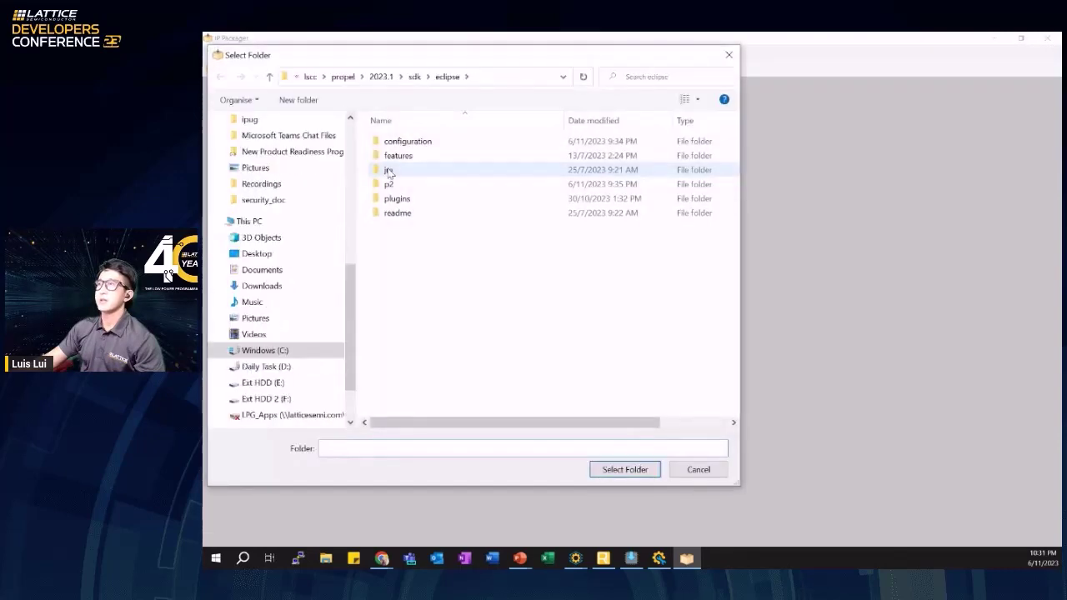
pyautogui.moveTo(424, 64); pyautogui.dragTo(523, 80)
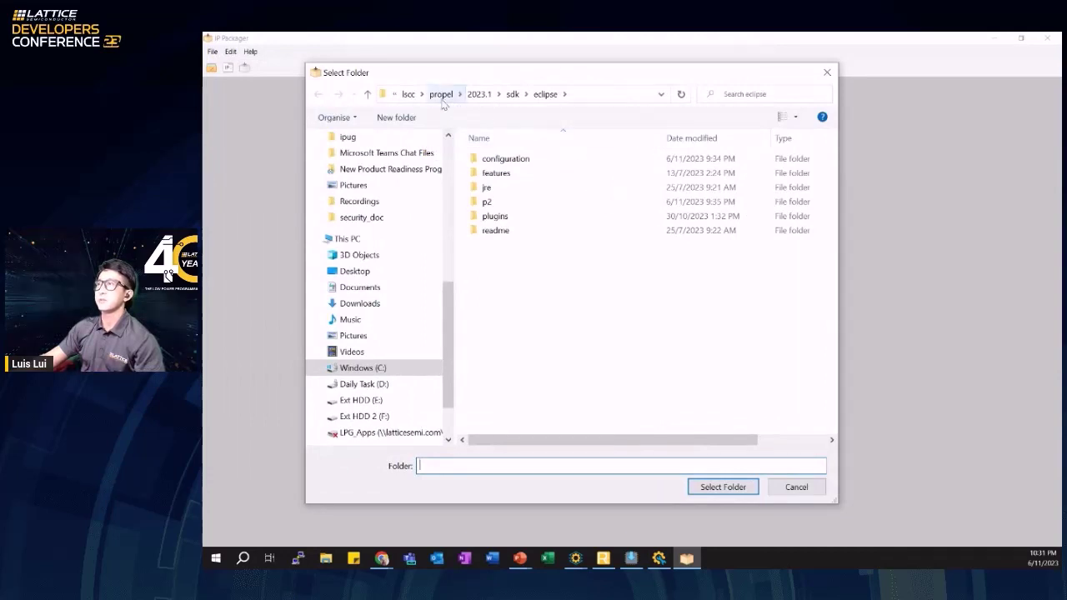
pyautogui.click(380, 385)
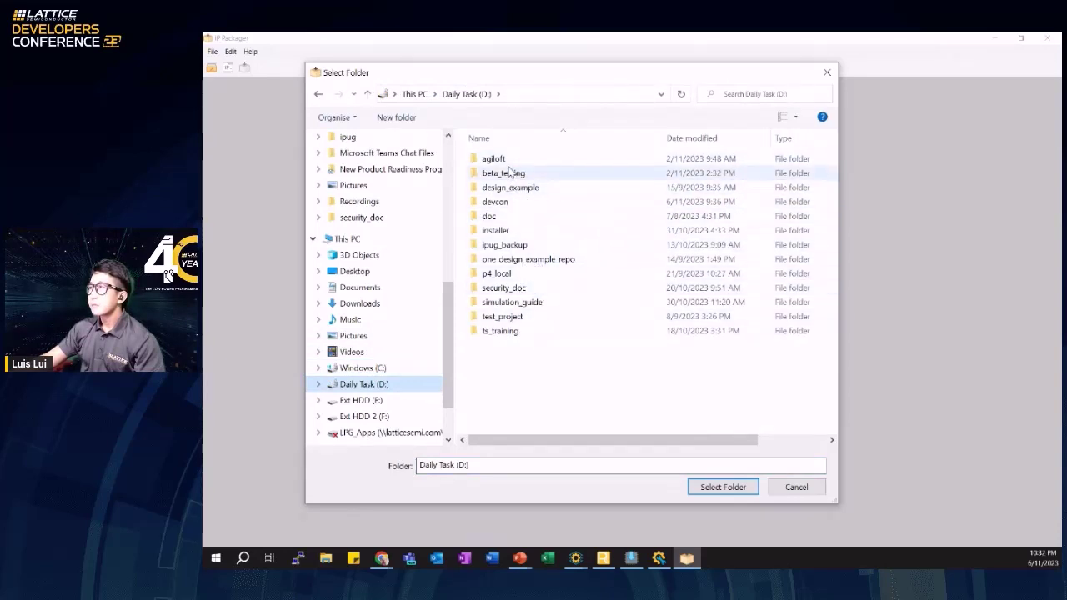
pyautogui.doubleClick(496, 201)
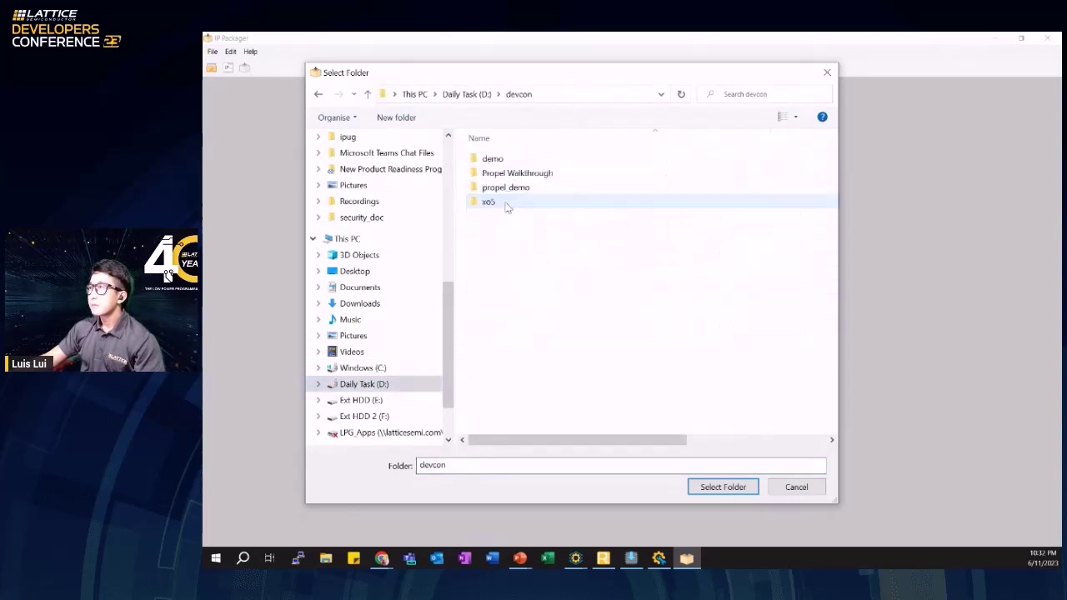
pyautogui.doubleClick(498, 159)
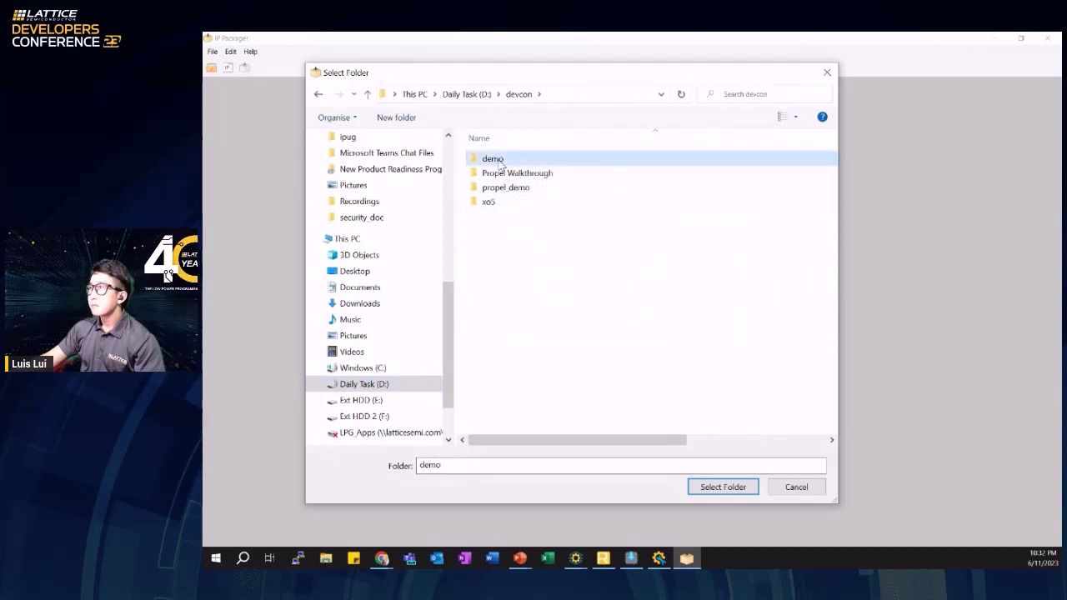
pyautogui.doubleClick(497, 187)
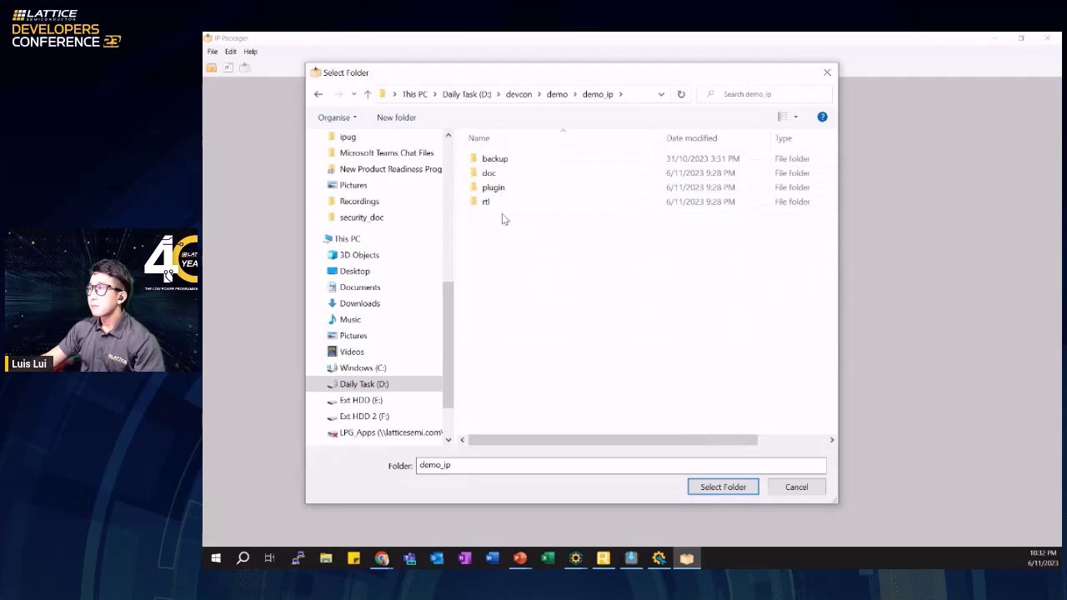
pyautogui.click(560, 95)
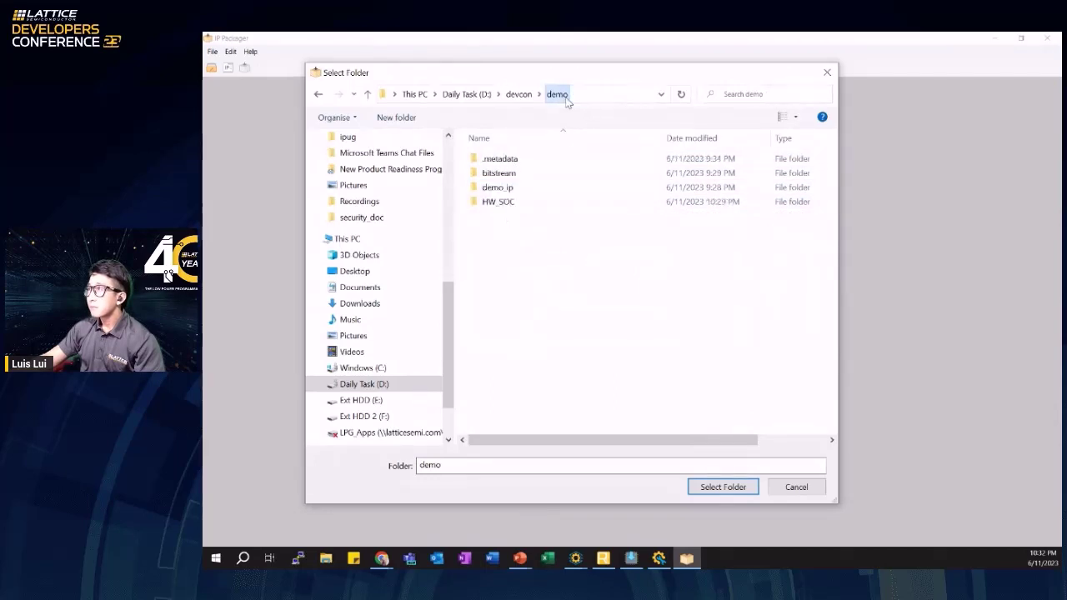
pyautogui.doubleClick(525, 187)
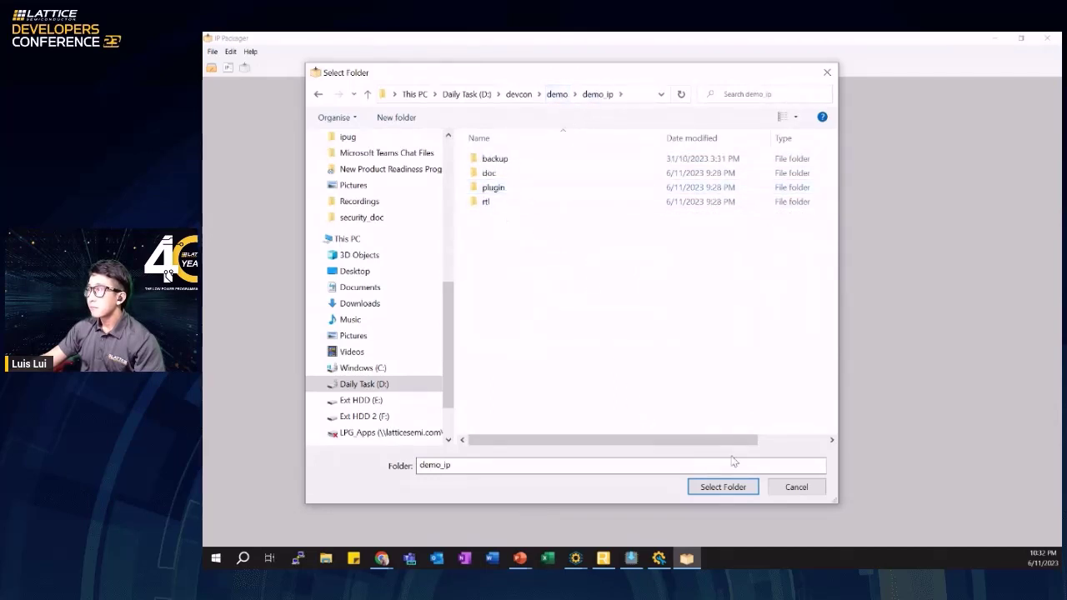
pyautogui.click(723, 487)
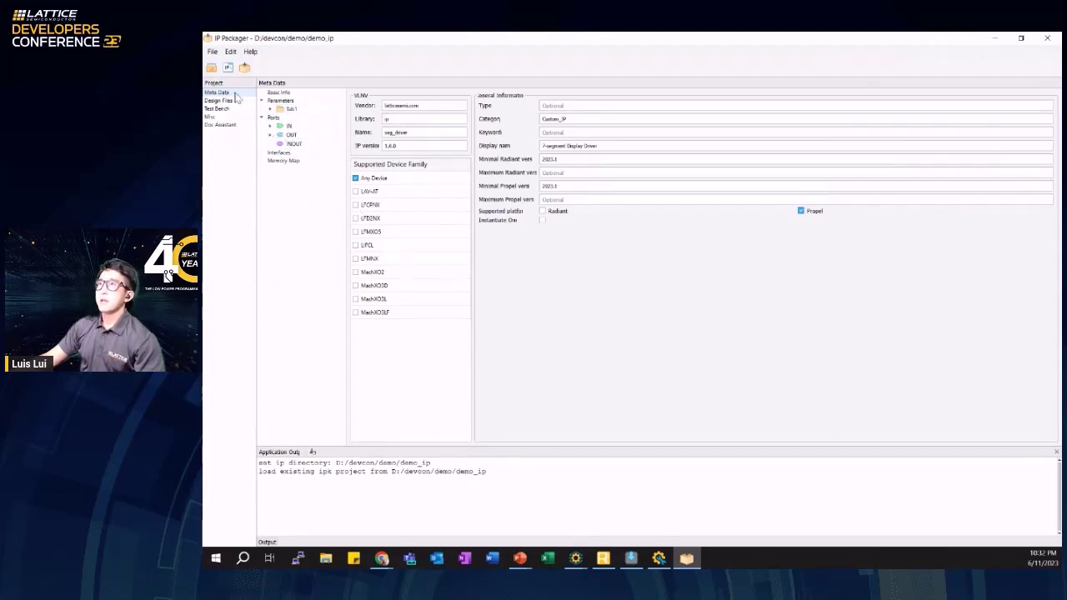
# - Review the IP's name, category and display name in its metadata
pyautogui.moveTo(400, 132); pyautogui.dragTo(385, 131)
pyautogui.click(430, 133)
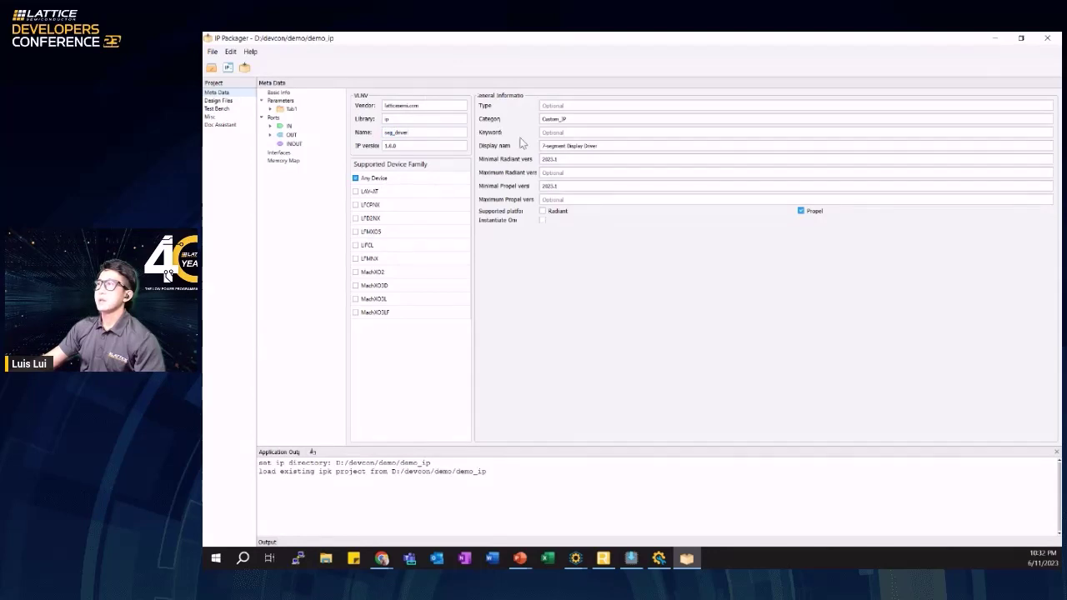
pyautogui.moveTo(588, 118); pyautogui.dragTo(534, 121)
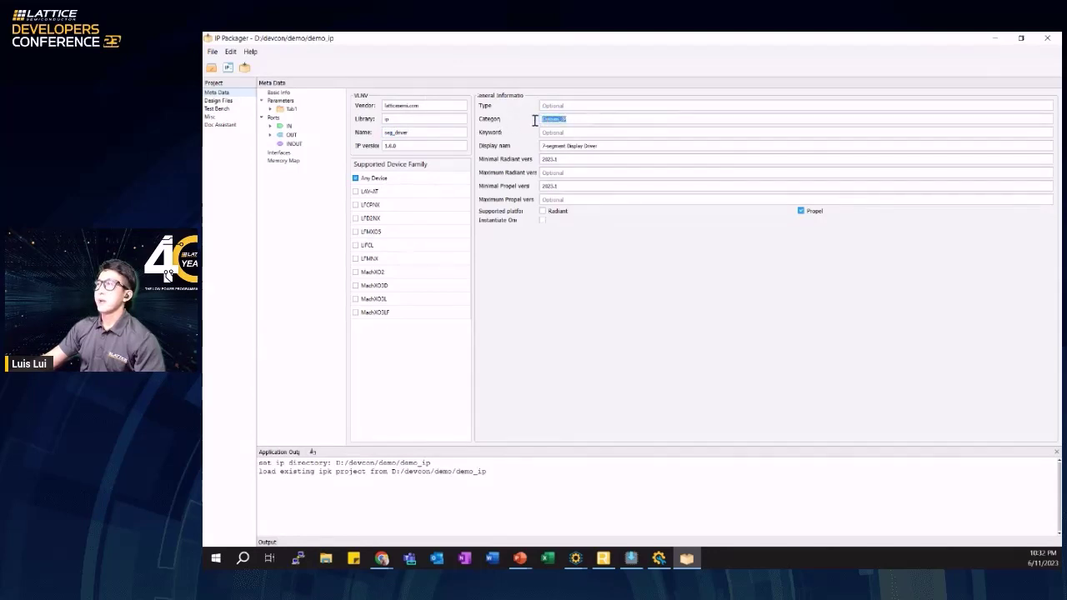
pyautogui.click(619, 145)
pyautogui.moveTo(612, 145); pyautogui.dragTo(535, 146)
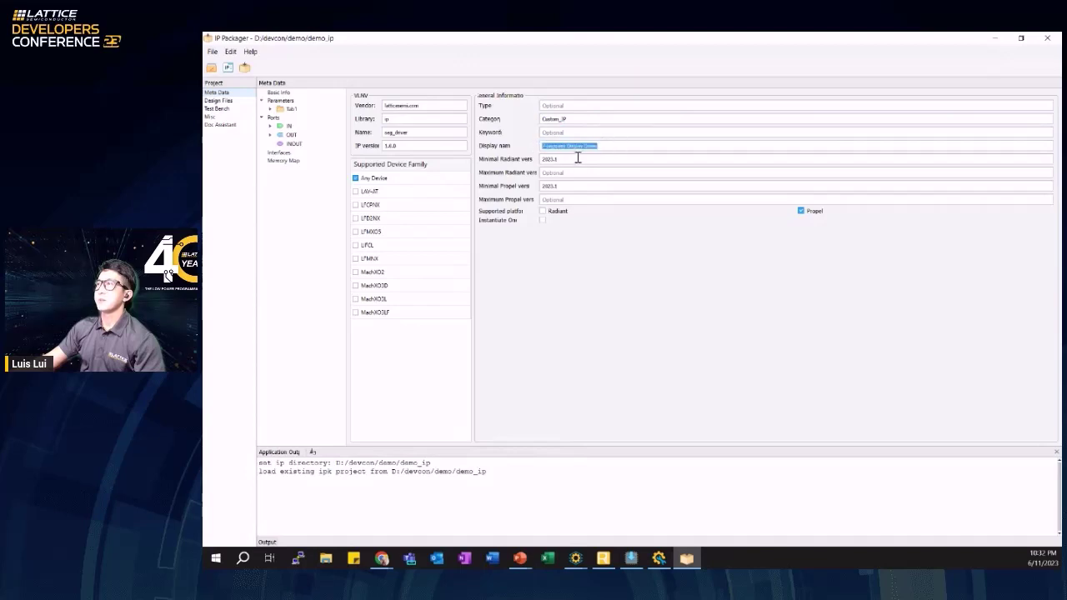
pyautogui.click(612, 147)
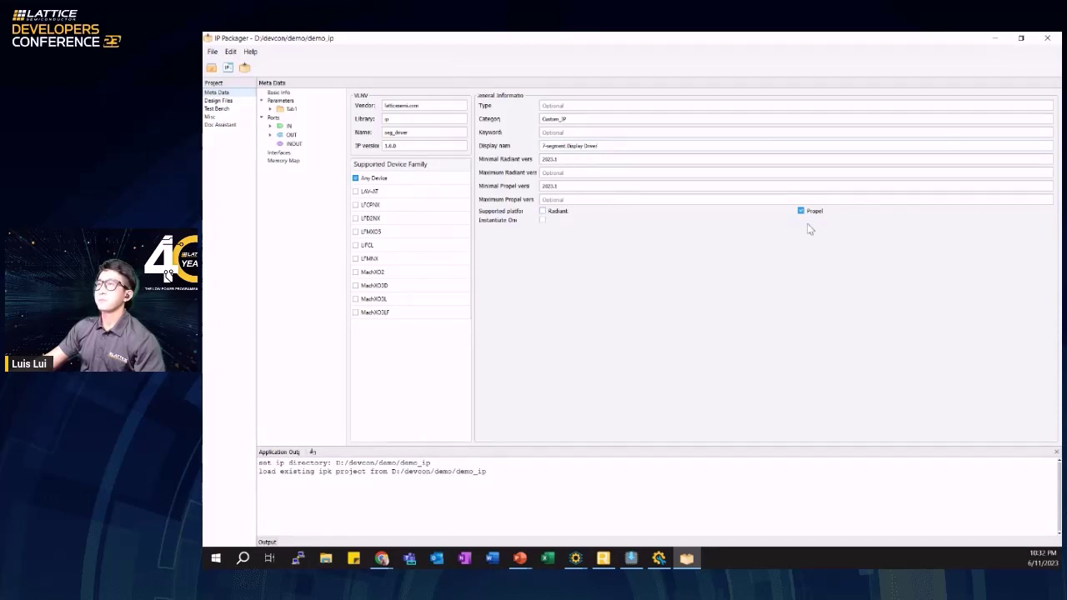
# - Add seg_top.v from the demo_ip rtl folder to the IP's RTL design files
pyautogui.click(219, 100)
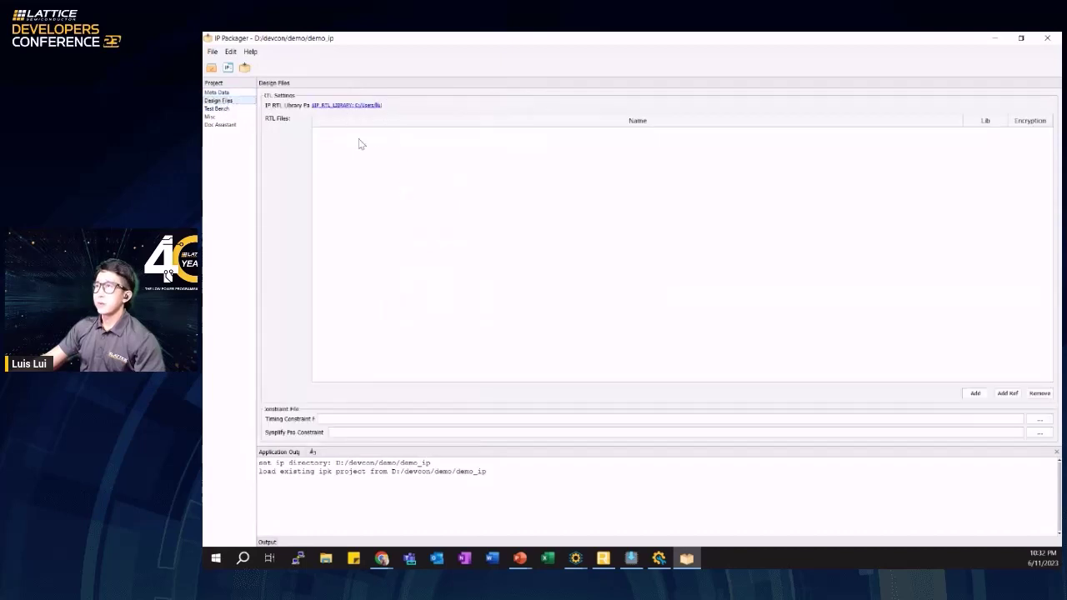
pyautogui.click(975, 393)
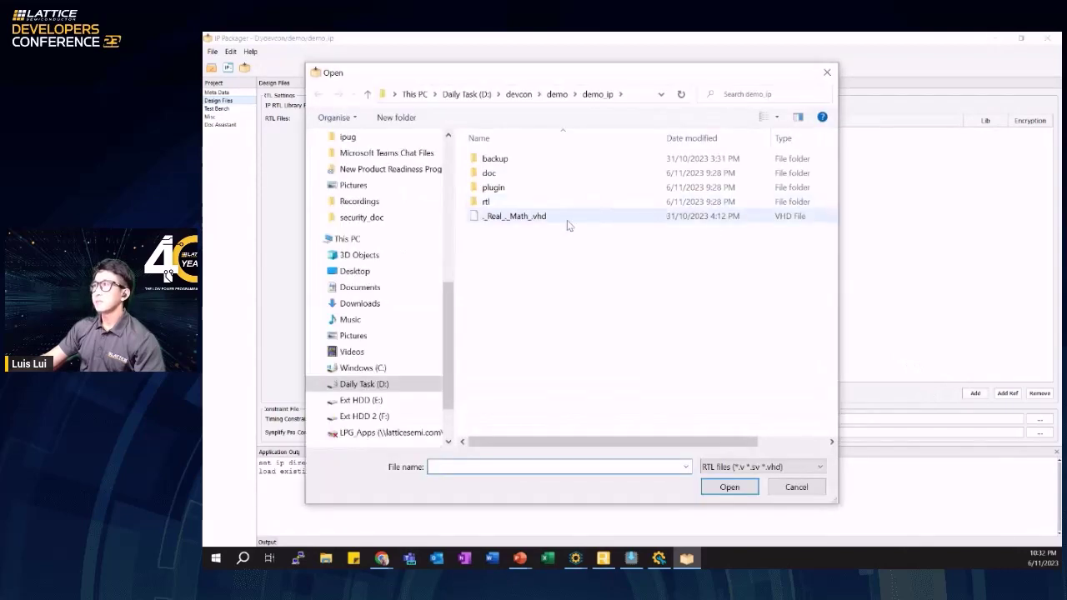
pyautogui.click(557, 94)
pyautogui.doubleClick(528, 190)
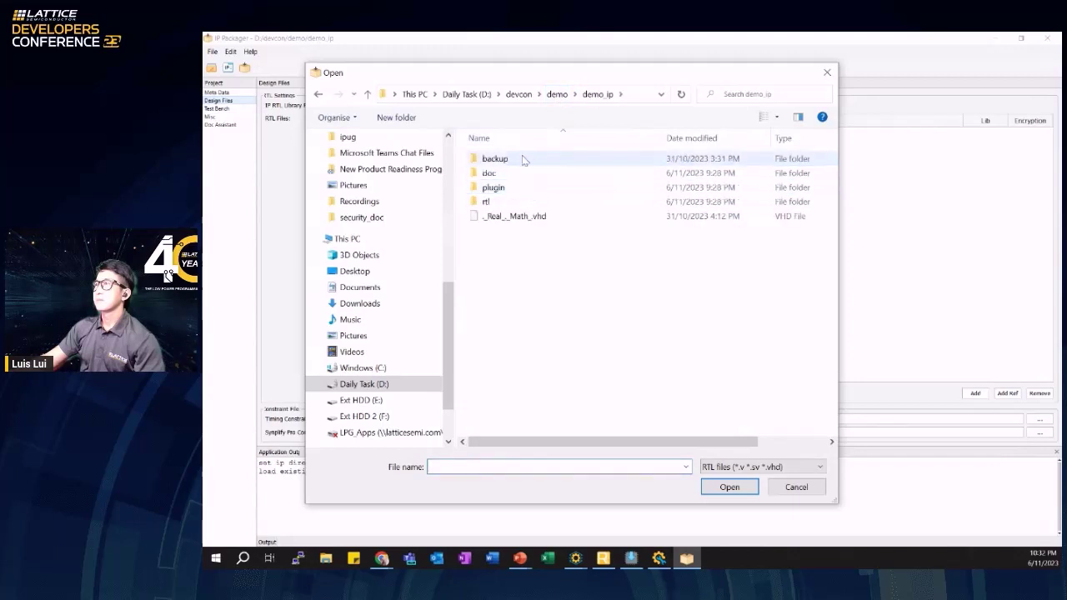
pyautogui.doubleClick(512, 163)
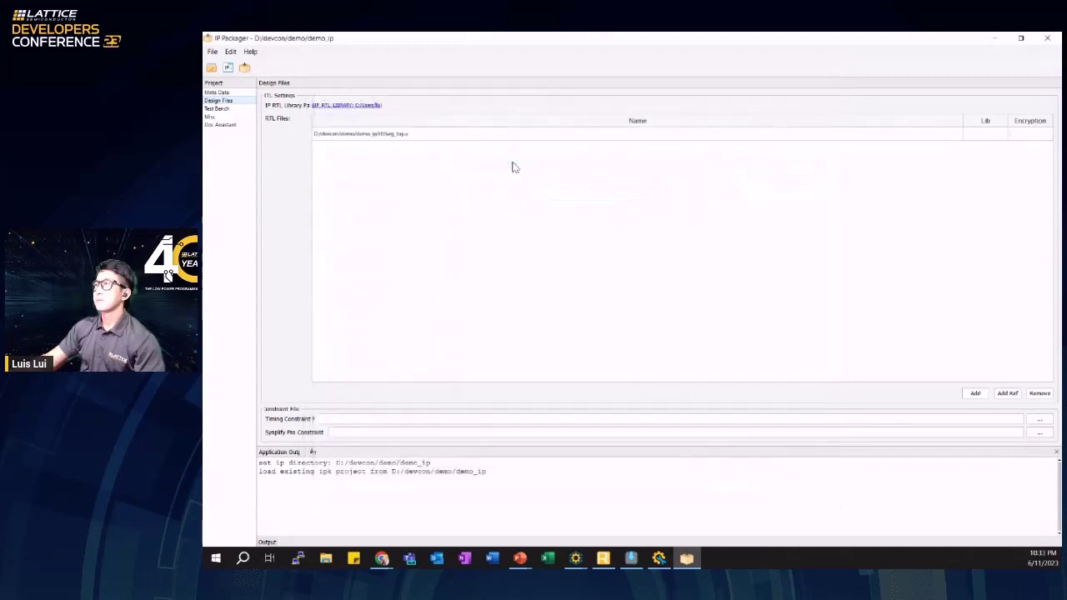
# - Review the test bench, document, driver and plugin file settings and the Doc Assistant's title, description and revision fields
pyautogui.click(232, 111)
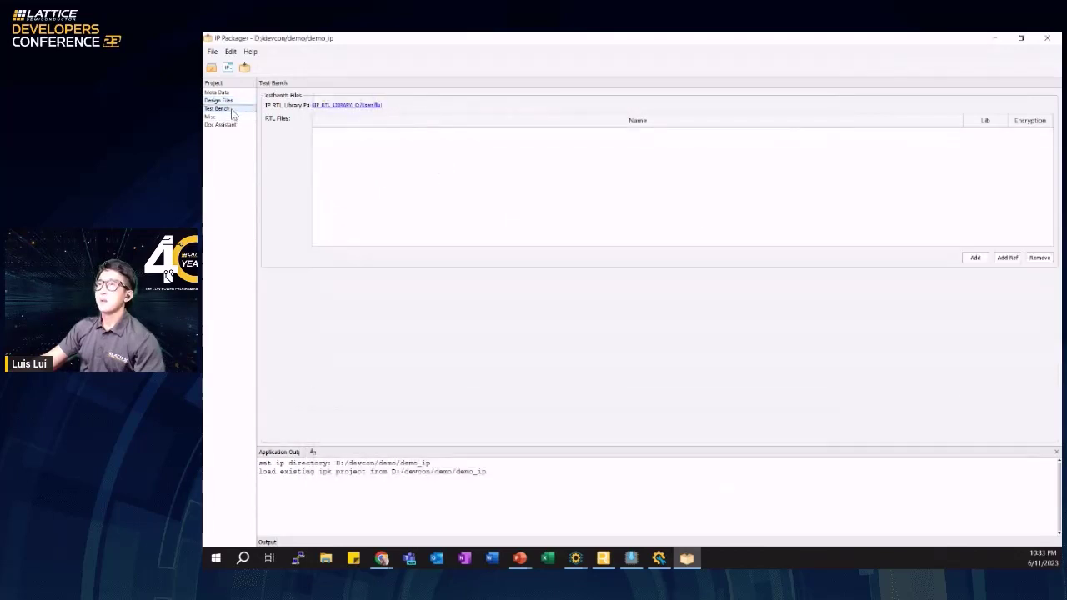
pyautogui.click(232, 118)
pyautogui.click(230, 125)
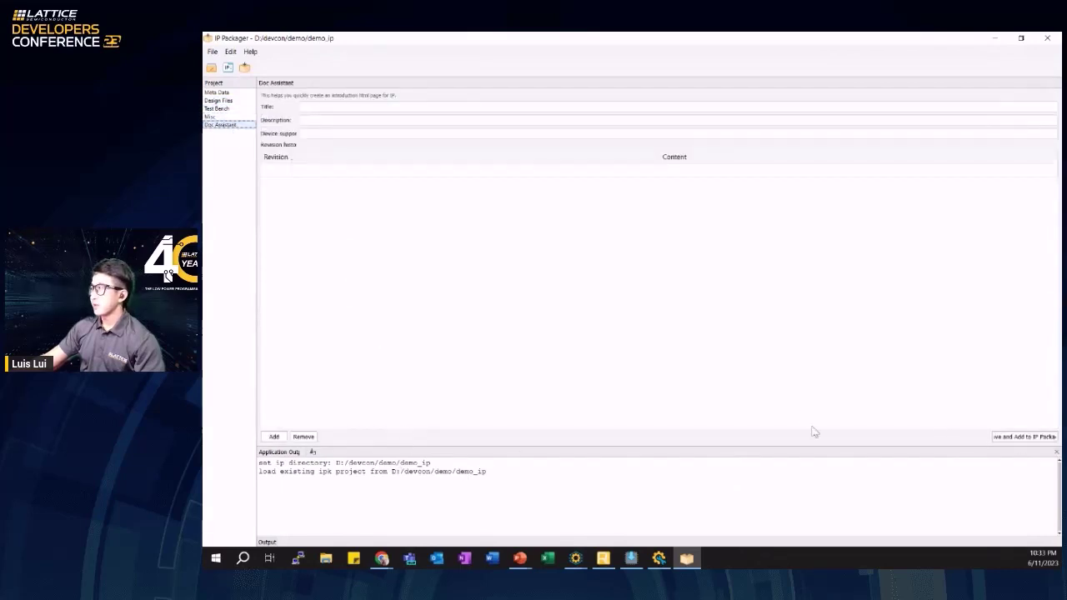
pyautogui.click(472, 107)
pyautogui.click(466, 119)
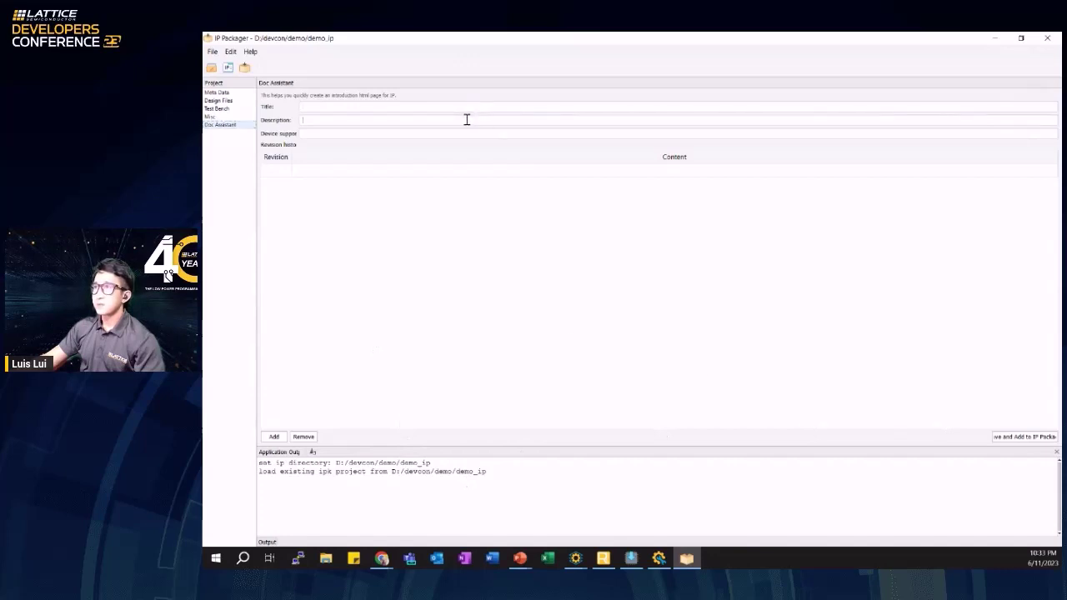
pyautogui.click(377, 169)
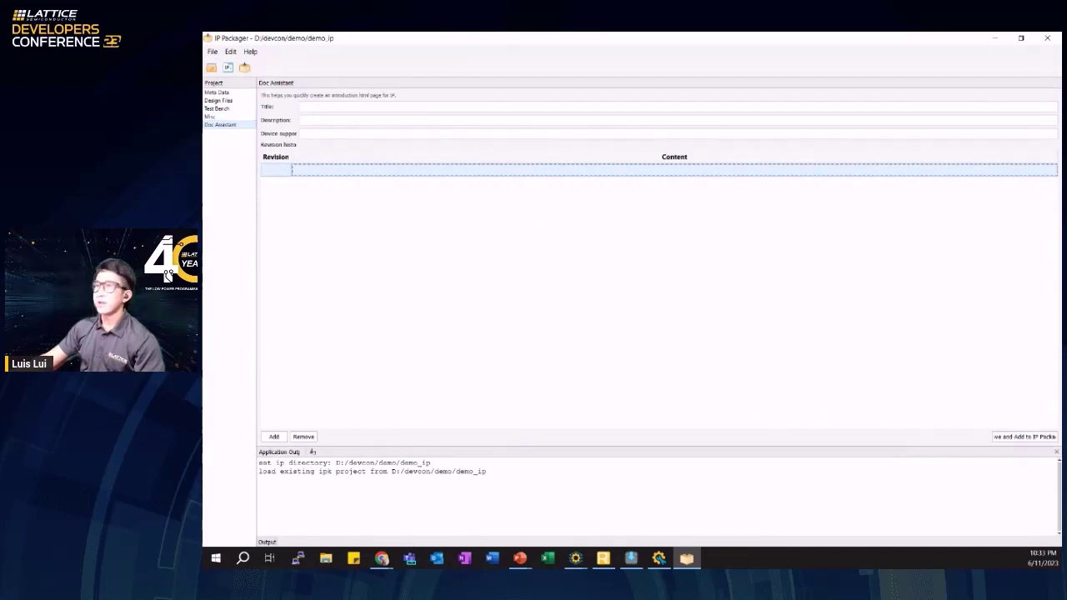
pyautogui.click(210, 116)
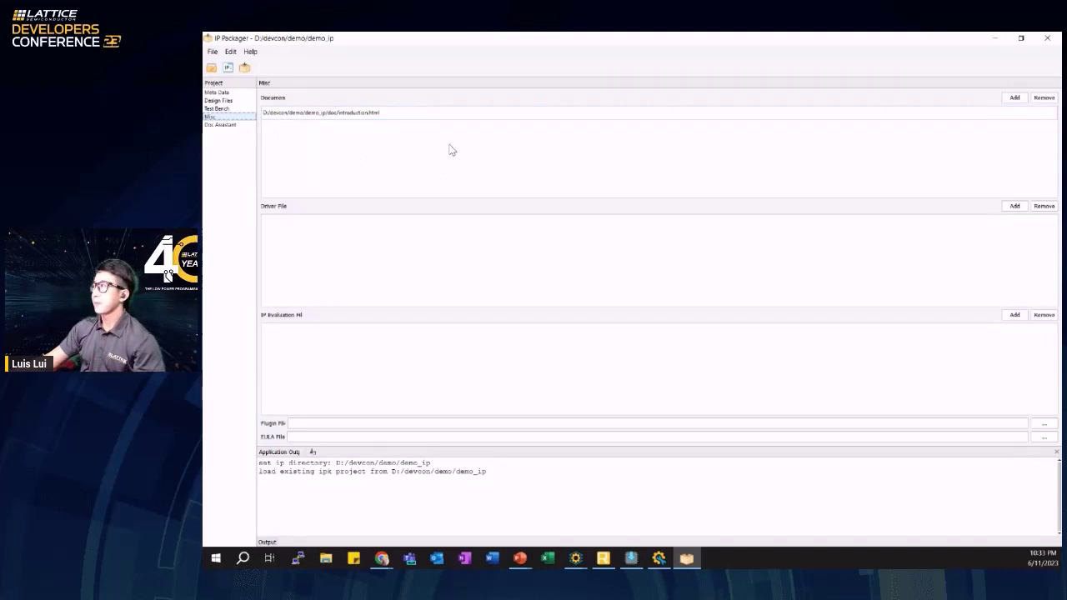
# - Infer the IP's ports from the HDL and add clk, rst and seg_out to the metadata
pyautogui.click(227, 101)
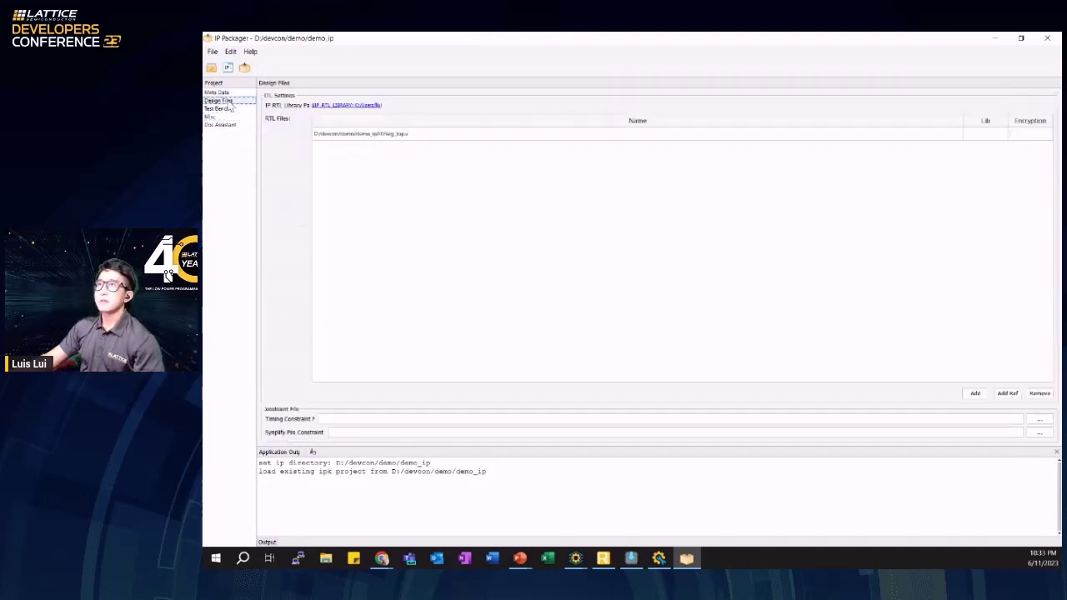
pyautogui.click(217, 91)
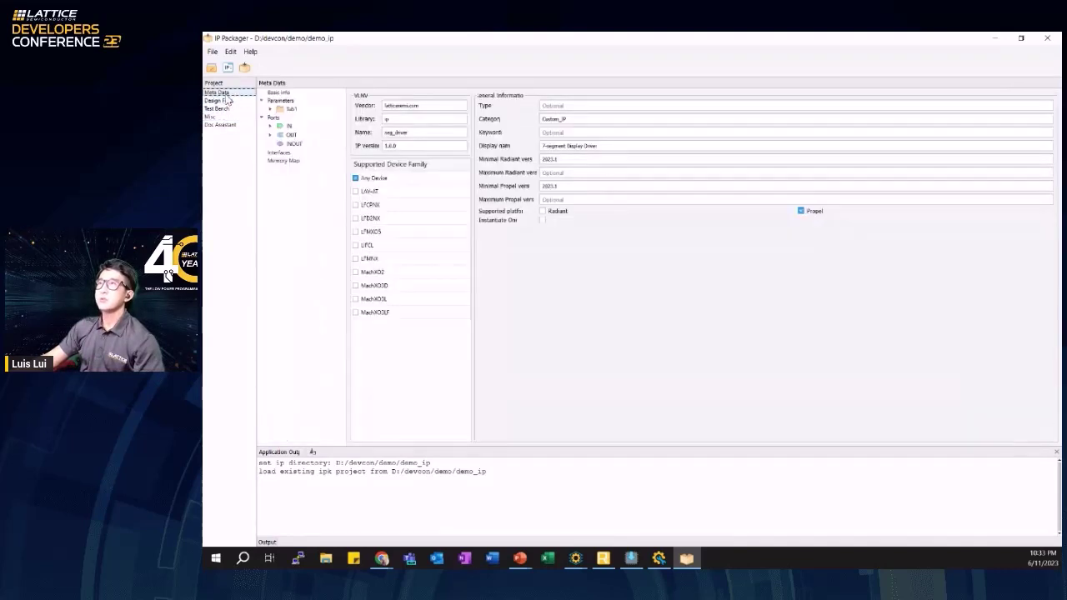
pyautogui.click(272, 117)
pyautogui.rightClick(271, 119)
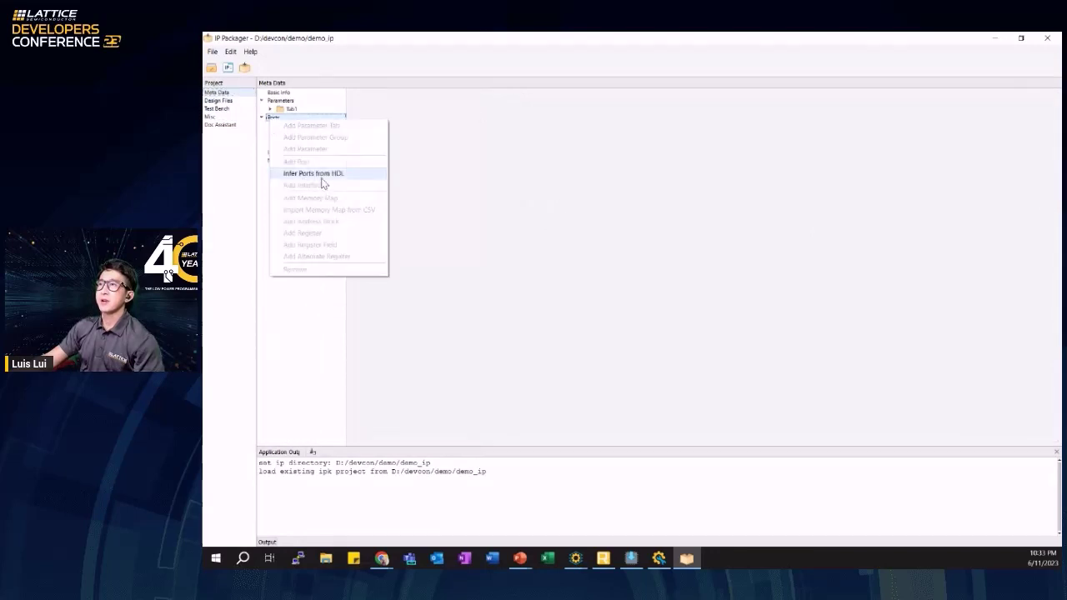
pyautogui.click(314, 174)
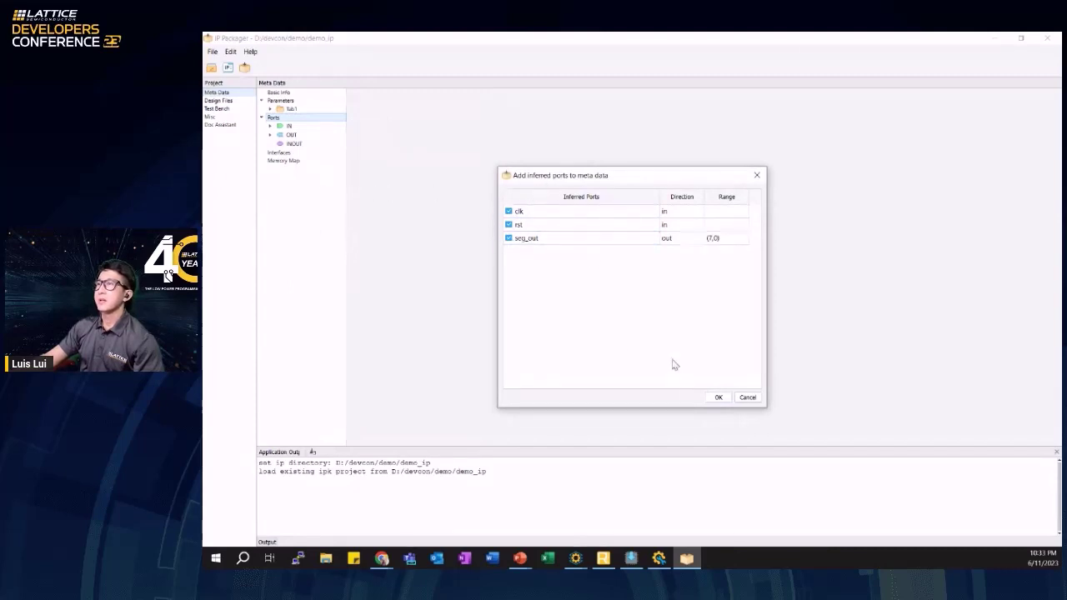
pyautogui.click(718, 398)
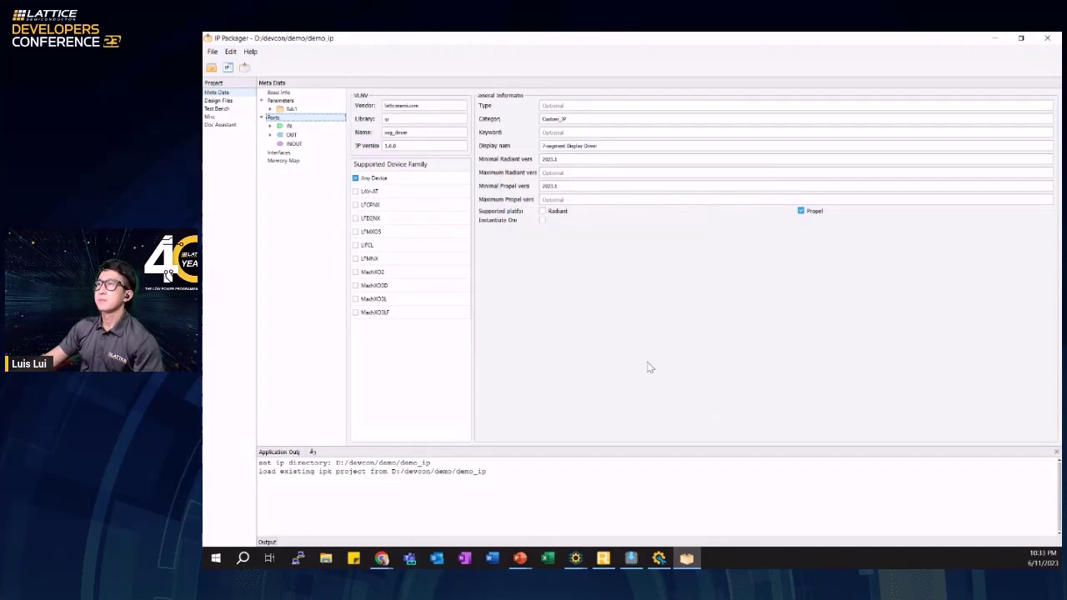
# - Expand the IP's input and output ports and inspect the properties of the chars_to_print parameter in Group1
pyautogui.click(270, 125)
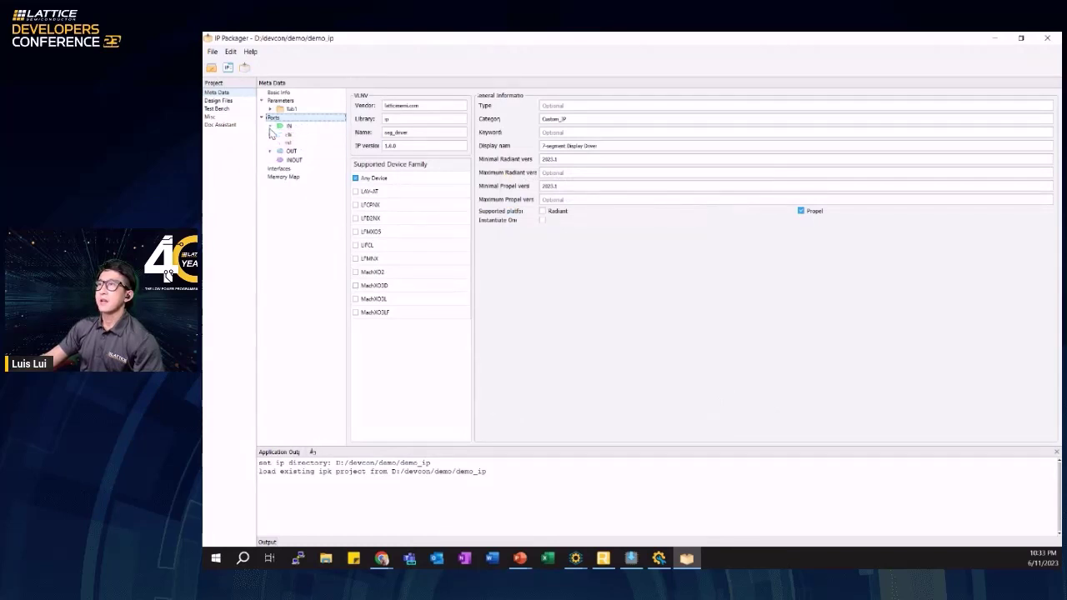
pyautogui.click(270, 151)
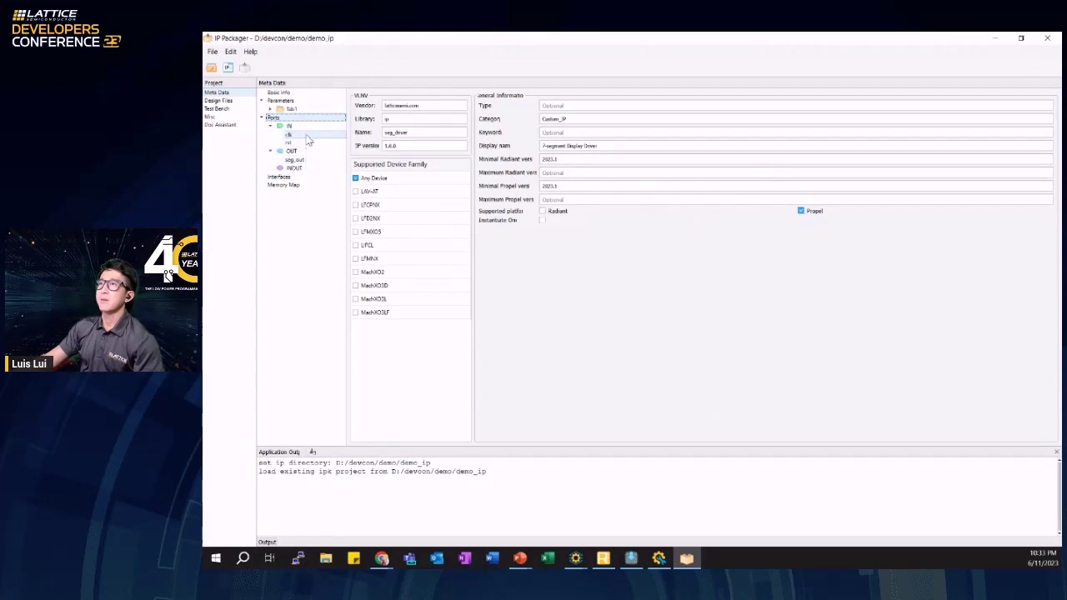
pyautogui.click(270, 109)
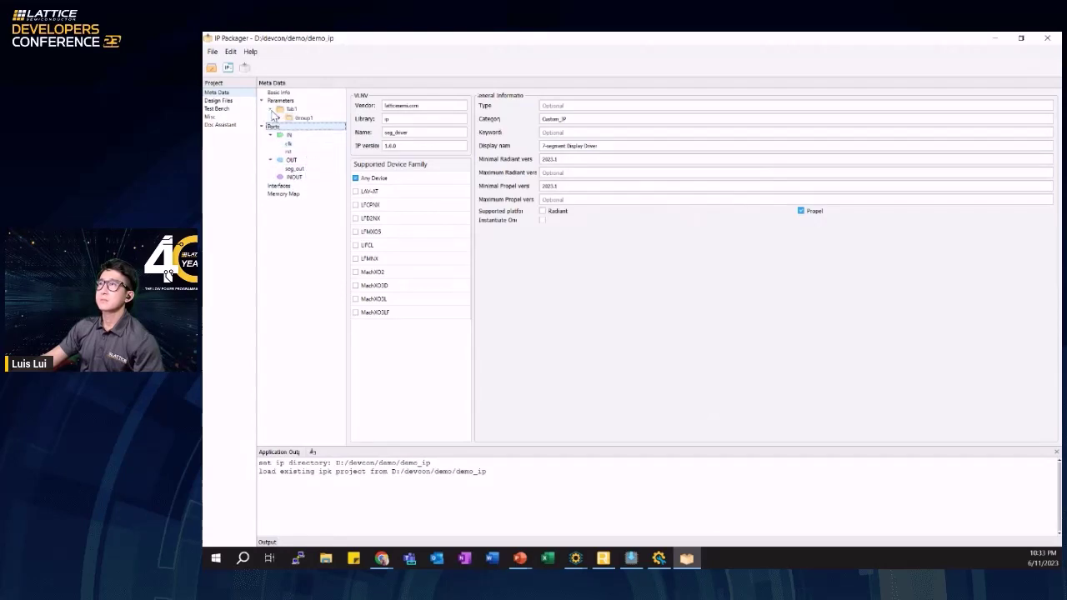
pyautogui.click(279, 118)
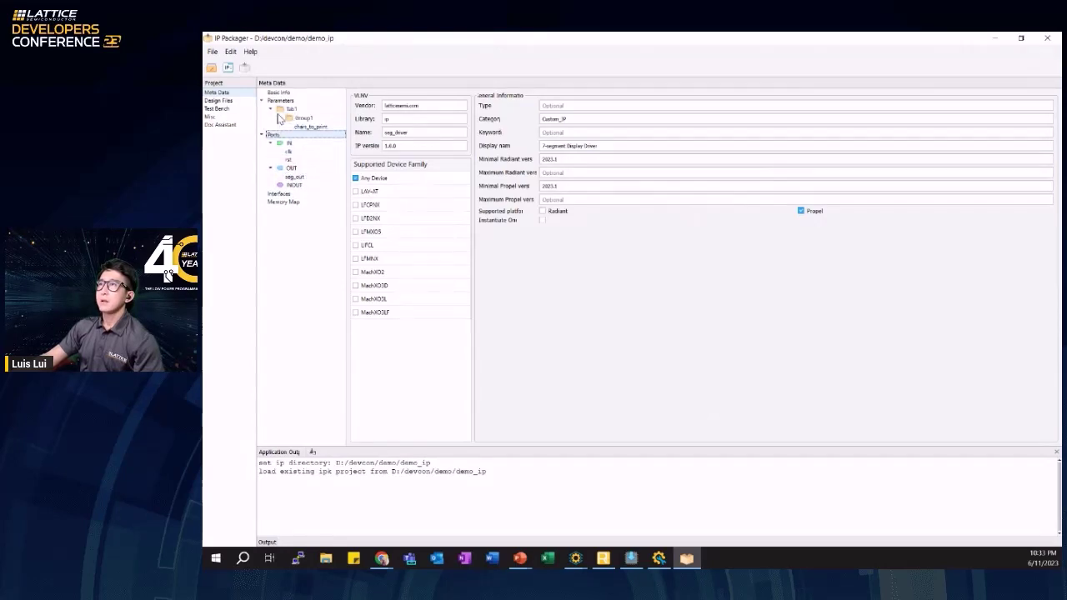
pyautogui.click(306, 128)
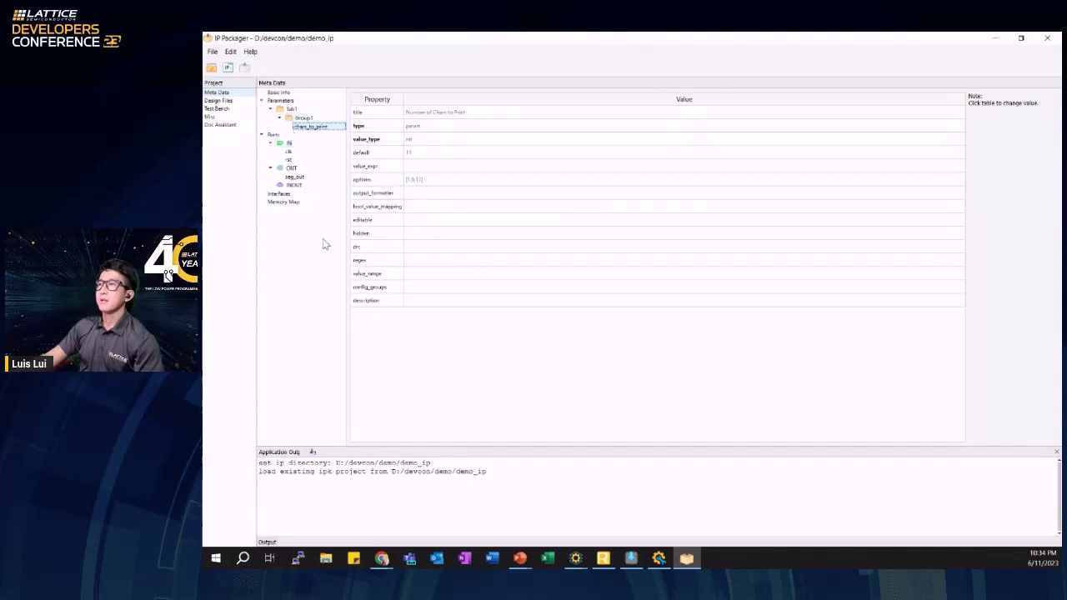
# - Preview the IP's block diagram and check the selectable values for Number of Chars to Print
pyautogui.click(229, 70)
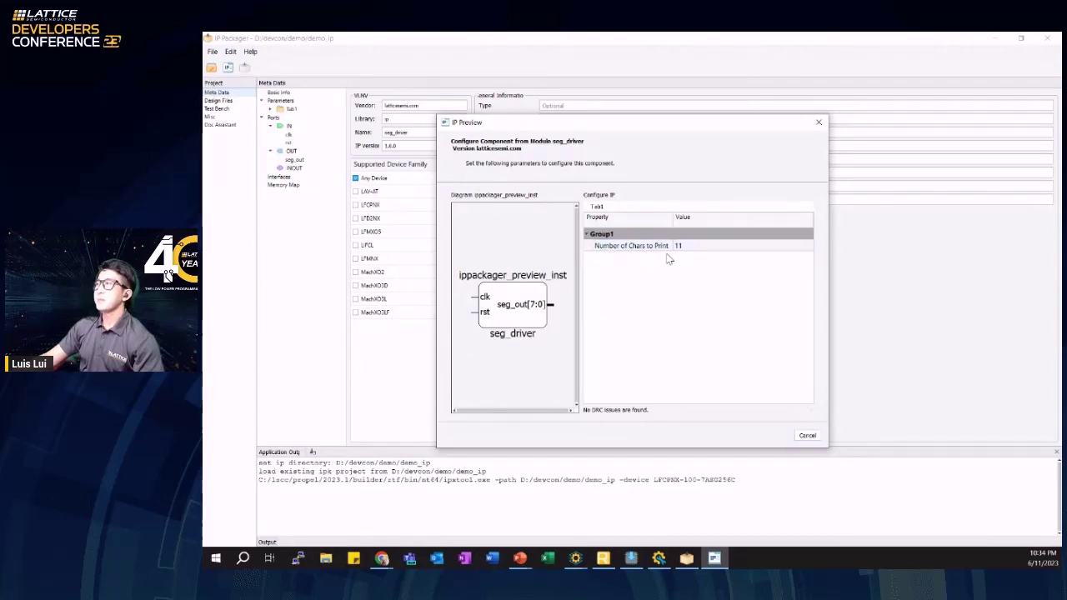
pyautogui.click(712, 247)
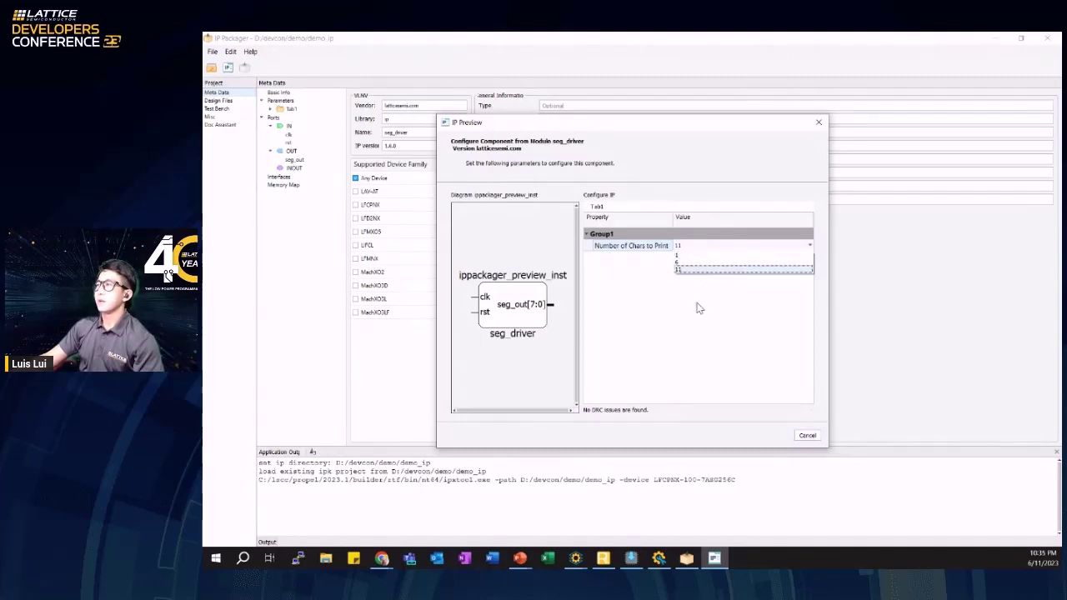
pyautogui.click(807, 435)
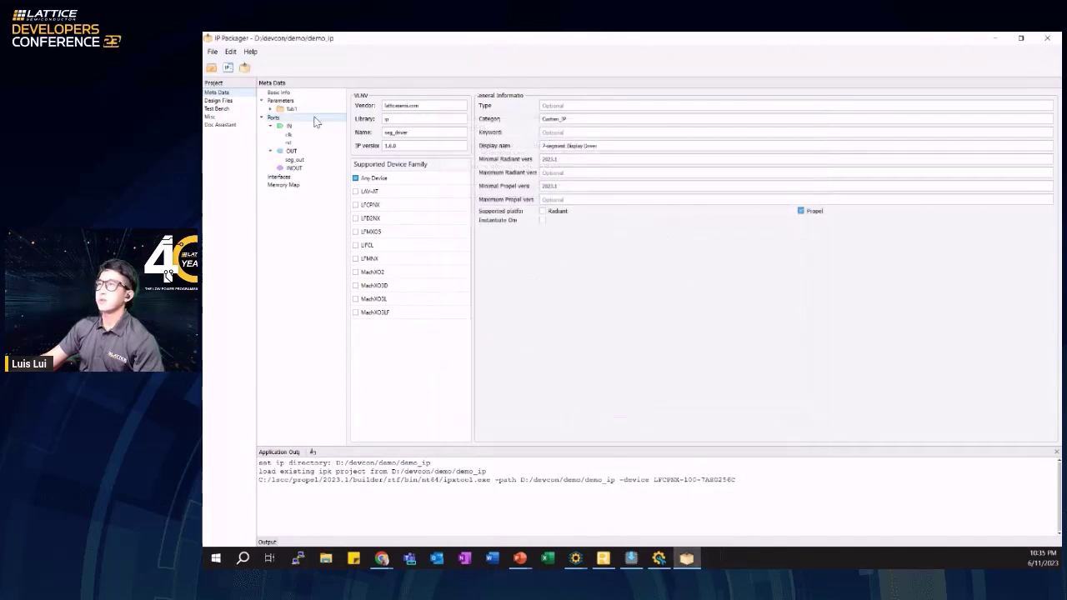
# - Reopen the chars_to_print parameter in Group1 and examine its property table, including hidden and config_groups
pyautogui.click(270, 109)
pyautogui.click(279, 118)
pyautogui.click(310, 126)
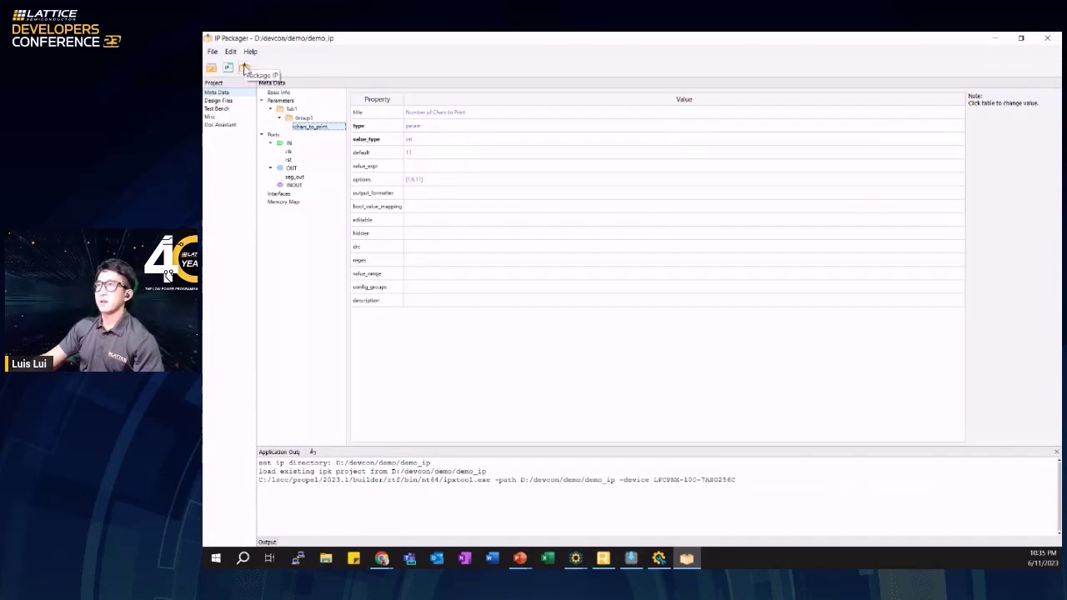
pyautogui.click(407, 233)
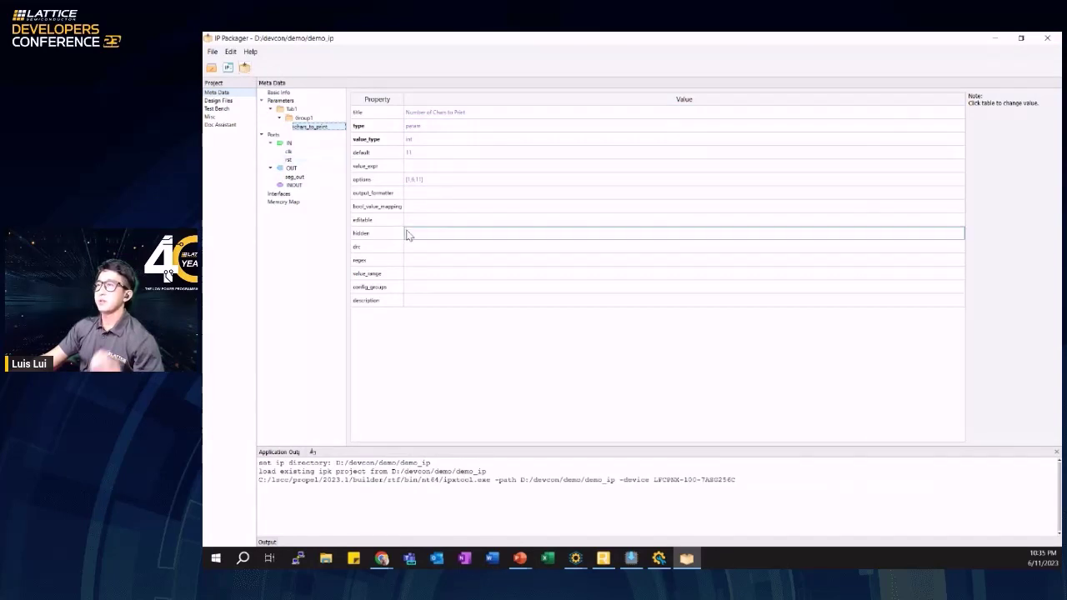
pyautogui.click(661, 364)
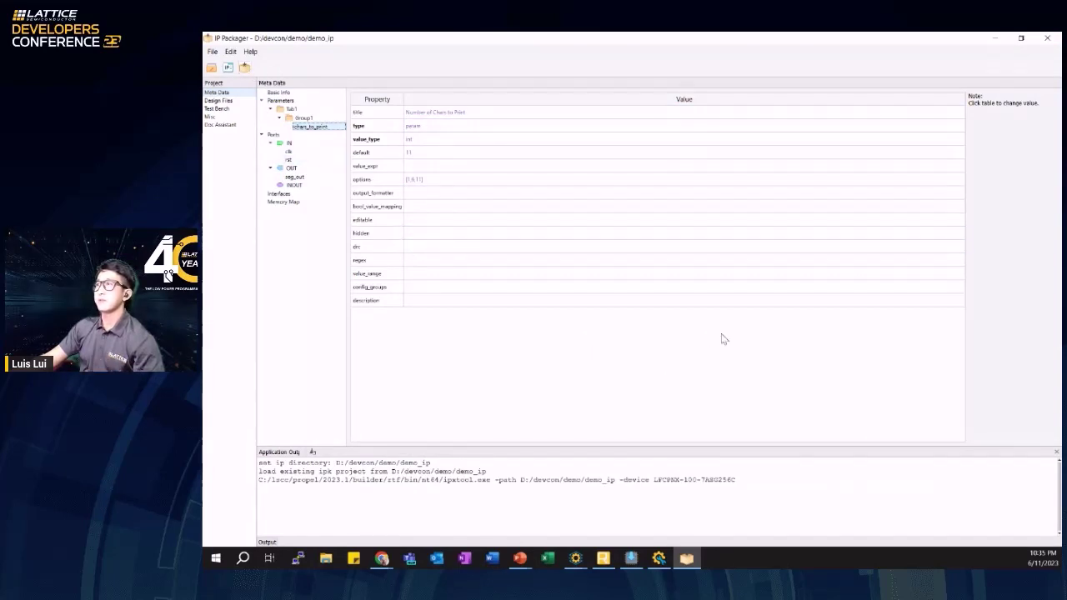
pyautogui.click(768, 291)
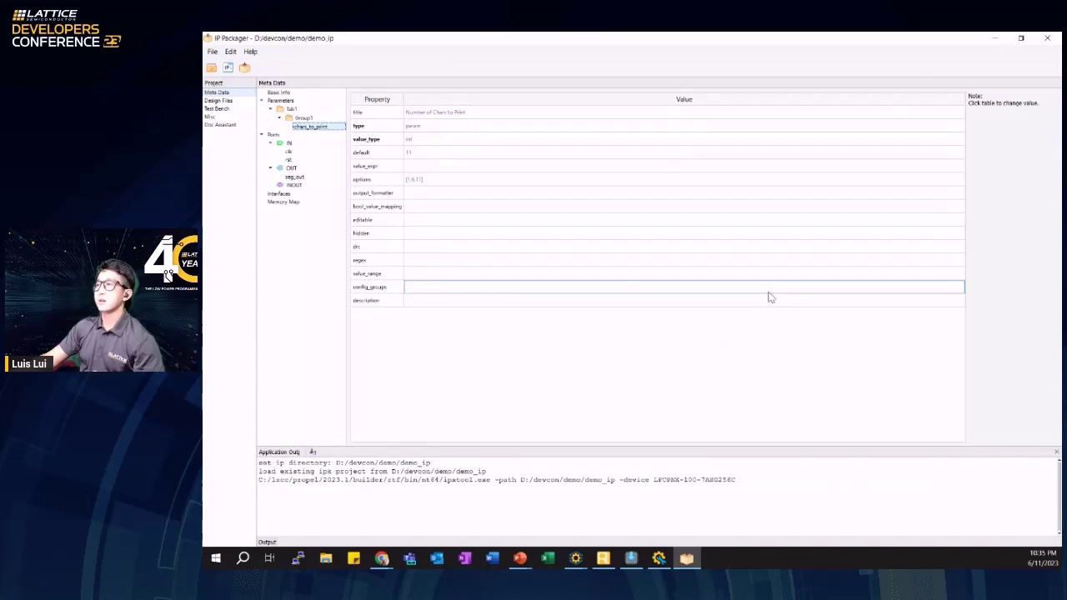
# - Return to Propel Builder, install latticesemi.com_seg_driver_1.0.0.ipk from D:/devcon/demo/demo_ip with its license accepted, and expand the Custom_IP category
pyautogui.click(1046, 42)
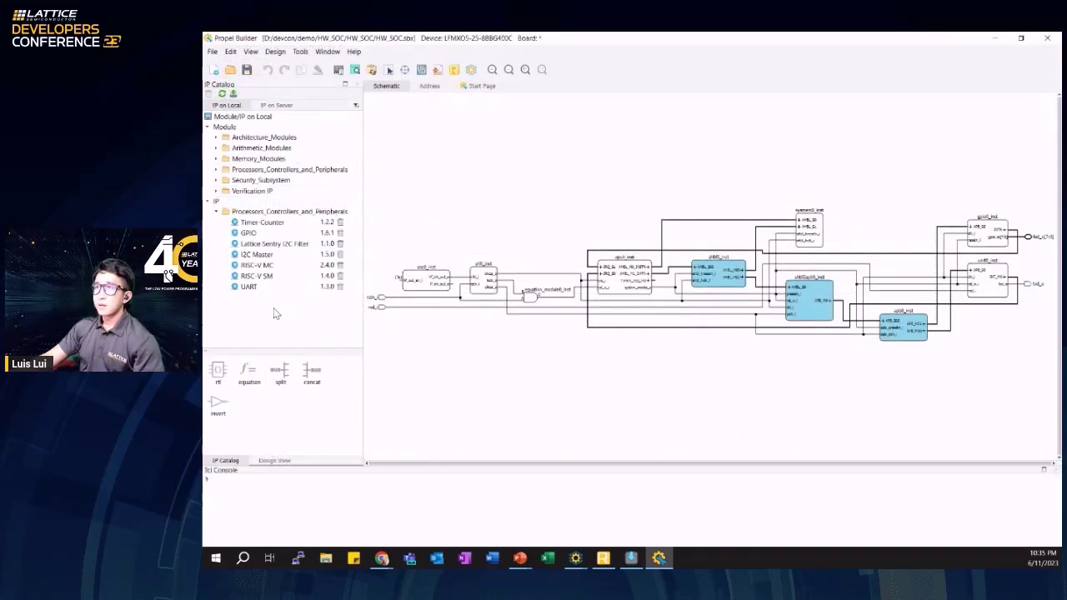
pyautogui.click(232, 94)
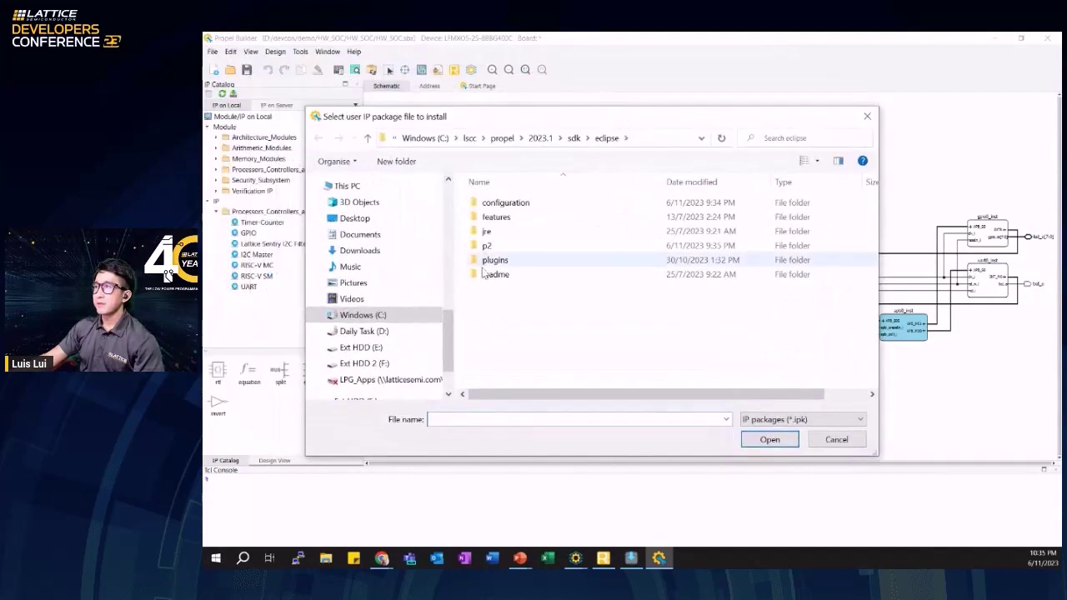
pyautogui.click(420, 332)
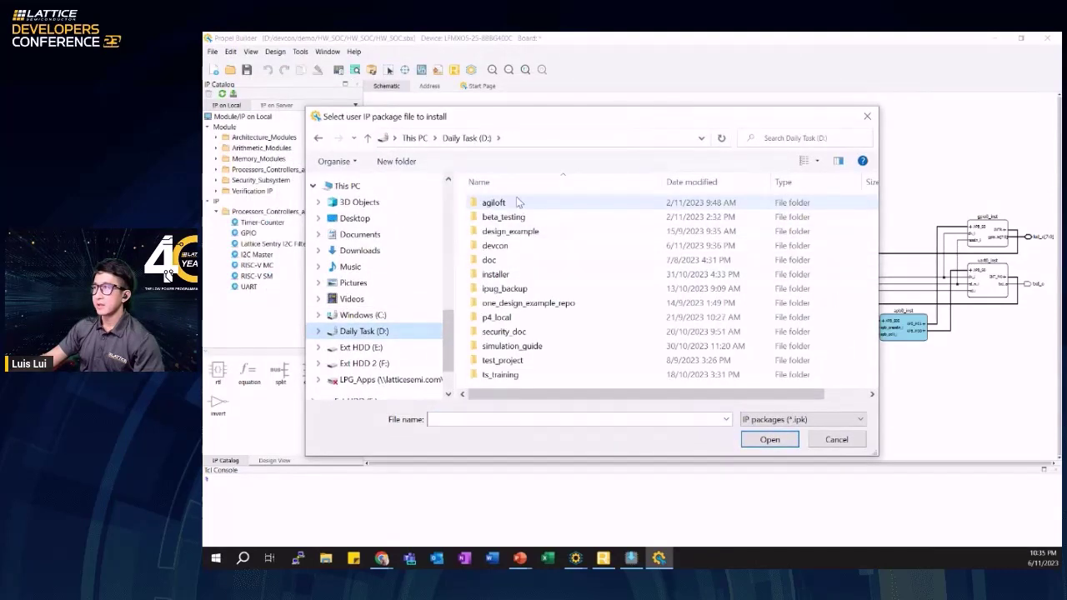
pyautogui.doubleClick(500, 245)
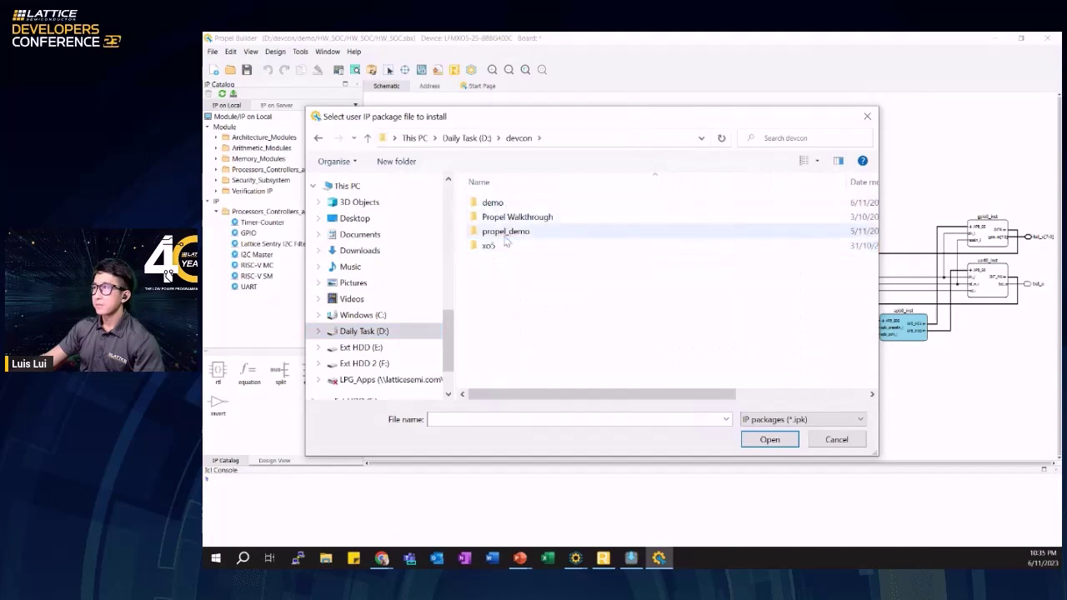
pyautogui.doubleClick(500, 205)
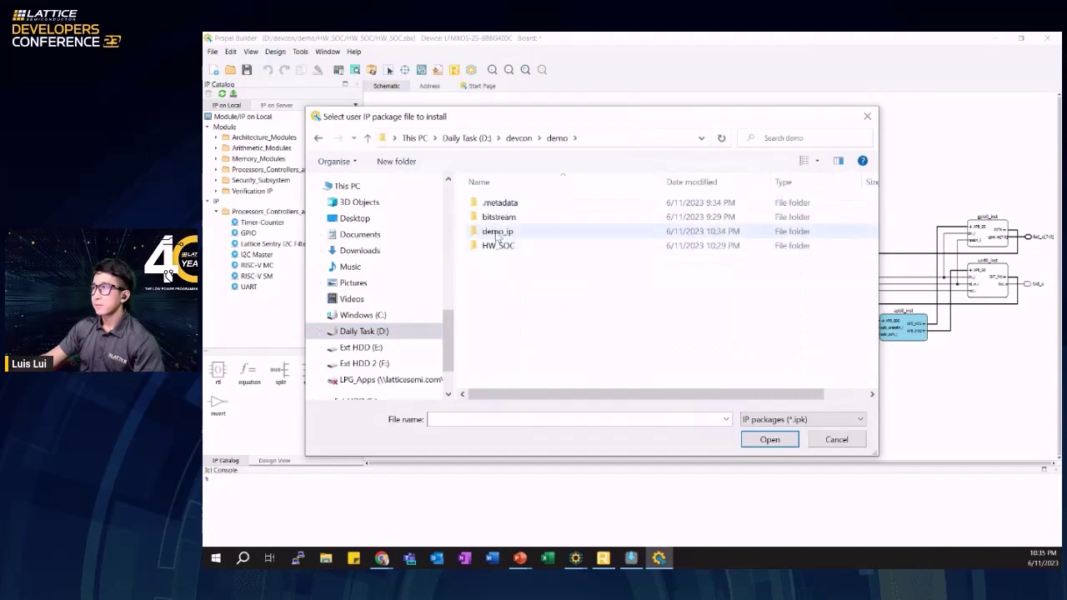
pyautogui.doubleClick(500, 232)
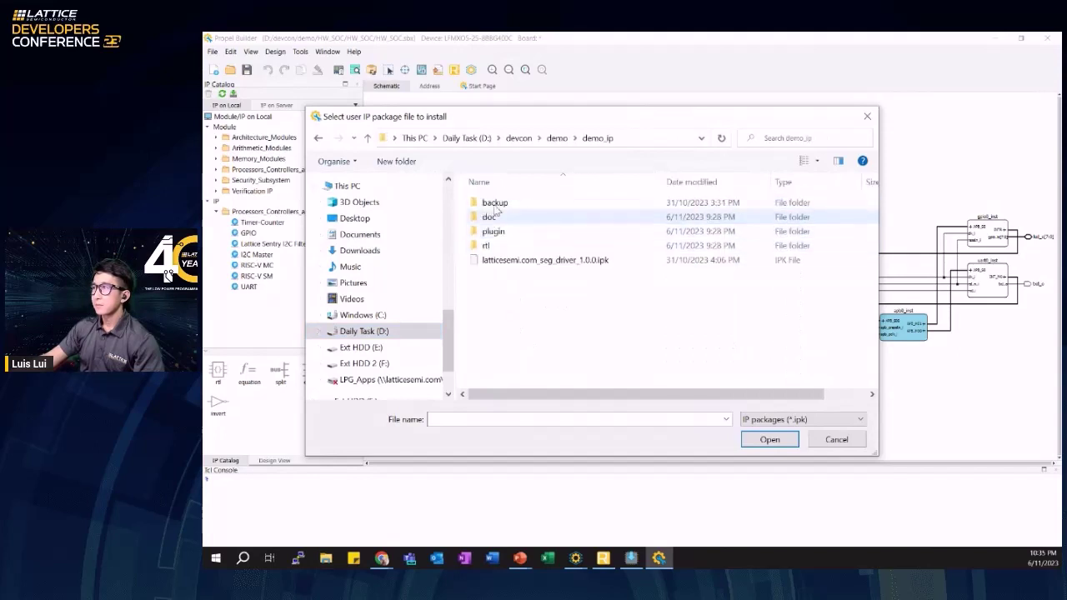
pyautogui.doubleClick(594, 262)
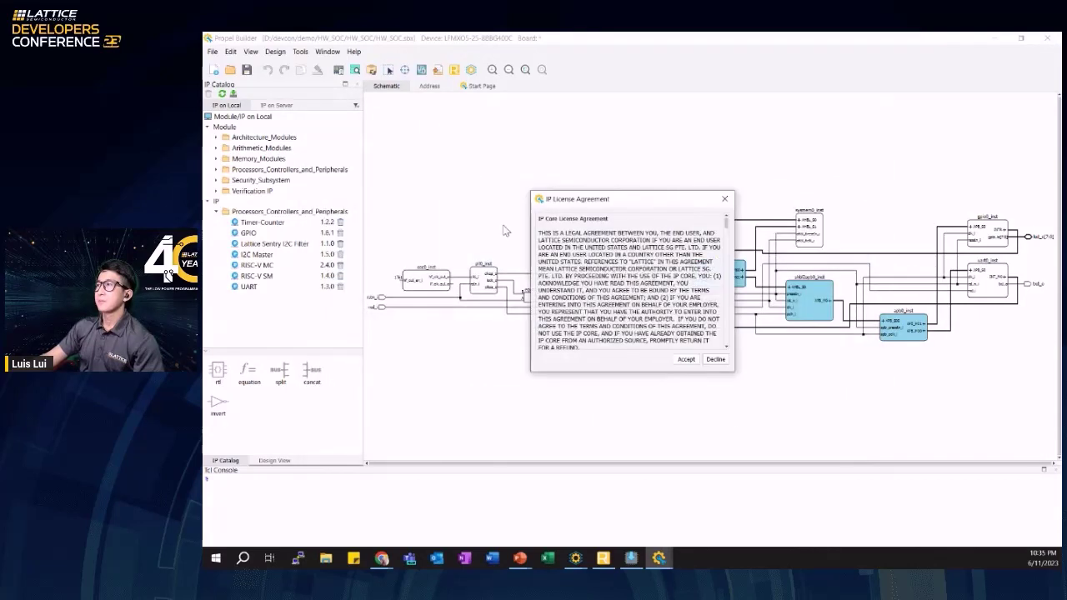
pyautogui.click(685, 360)
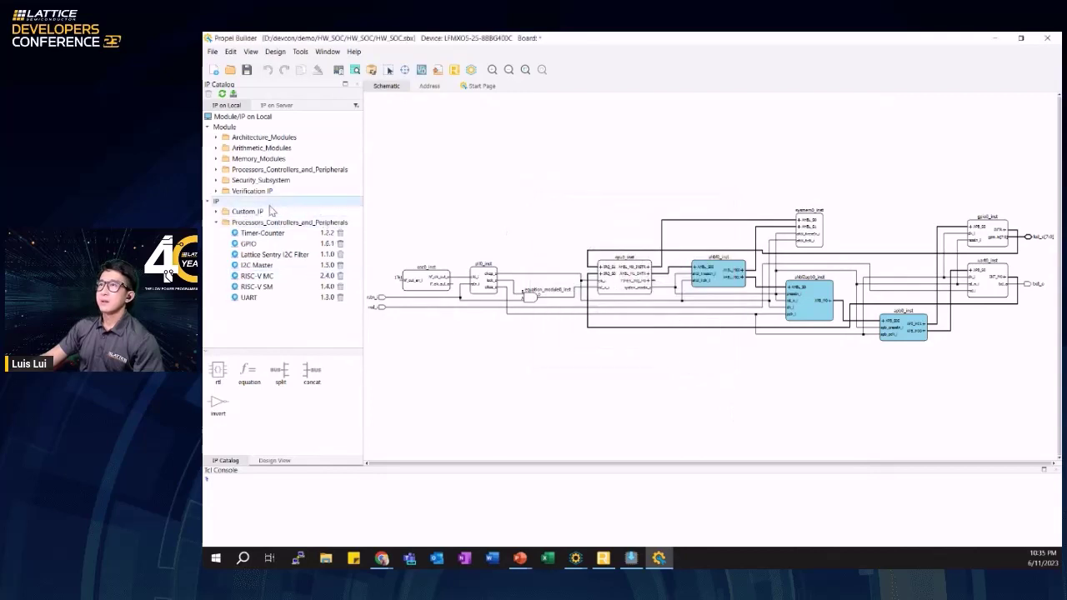
pyautogui.doubleClick(232, 214)
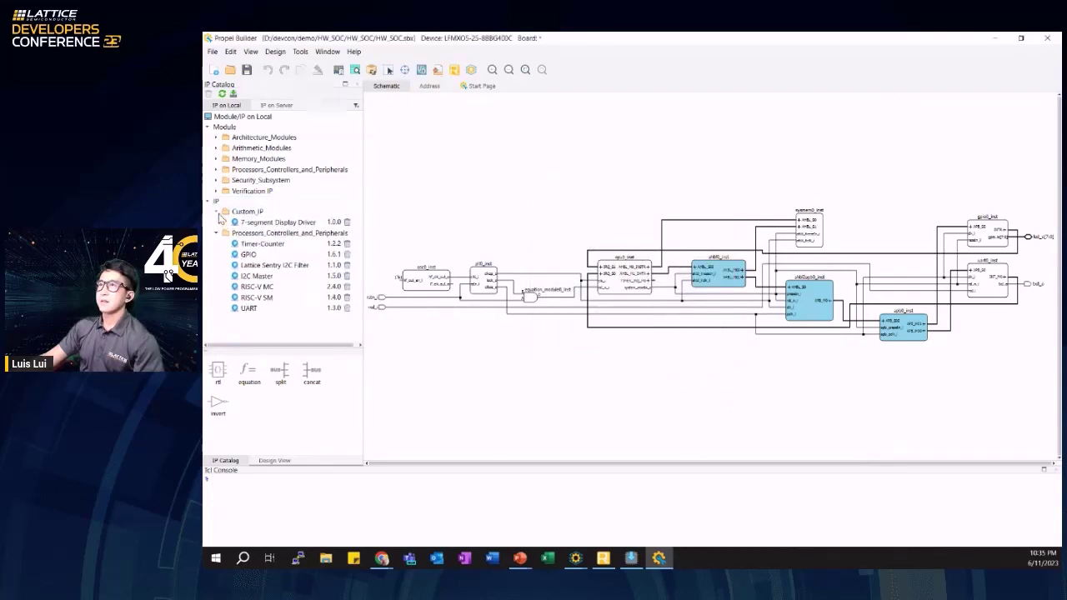
# - Start a component from the 7-segment Display Driver in Custom_IP and name it my_seg
pyautogui.click(275, 223)
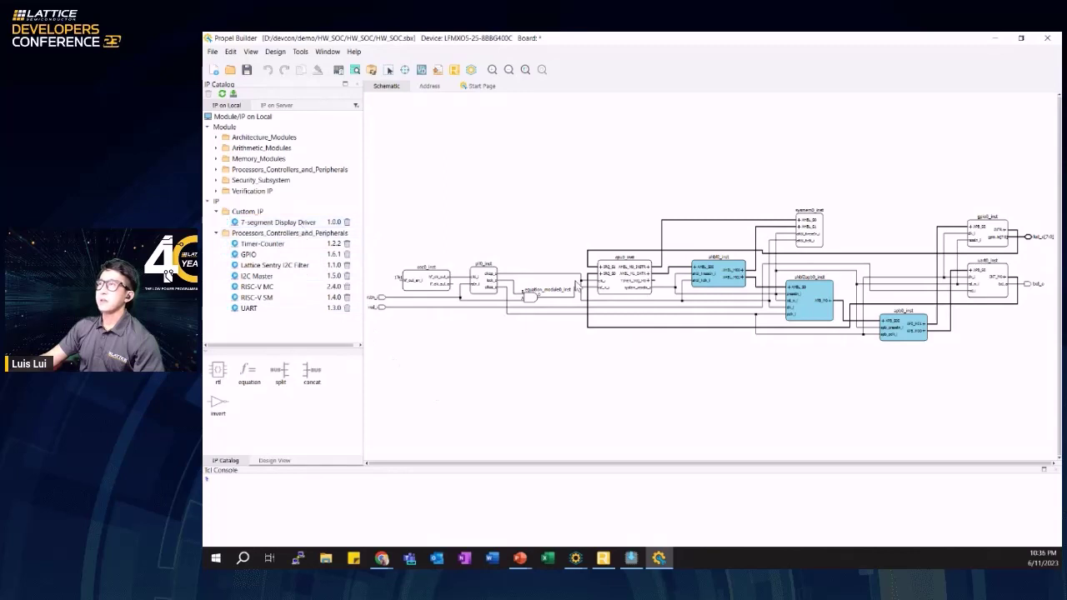
pyautogui.doubleClick(310, 225)
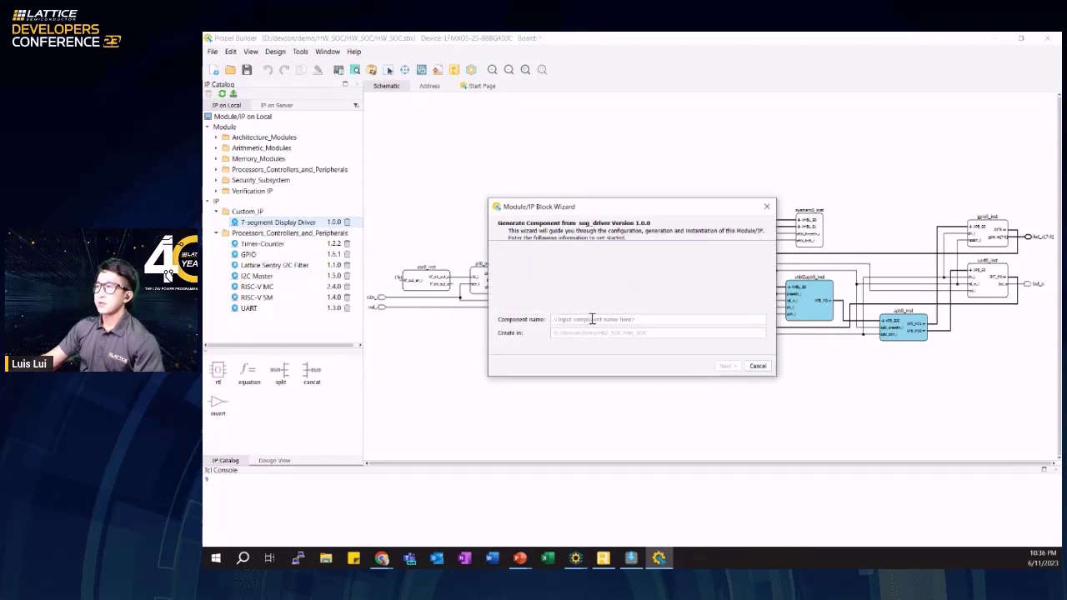
pyautogui.write('my_seg')
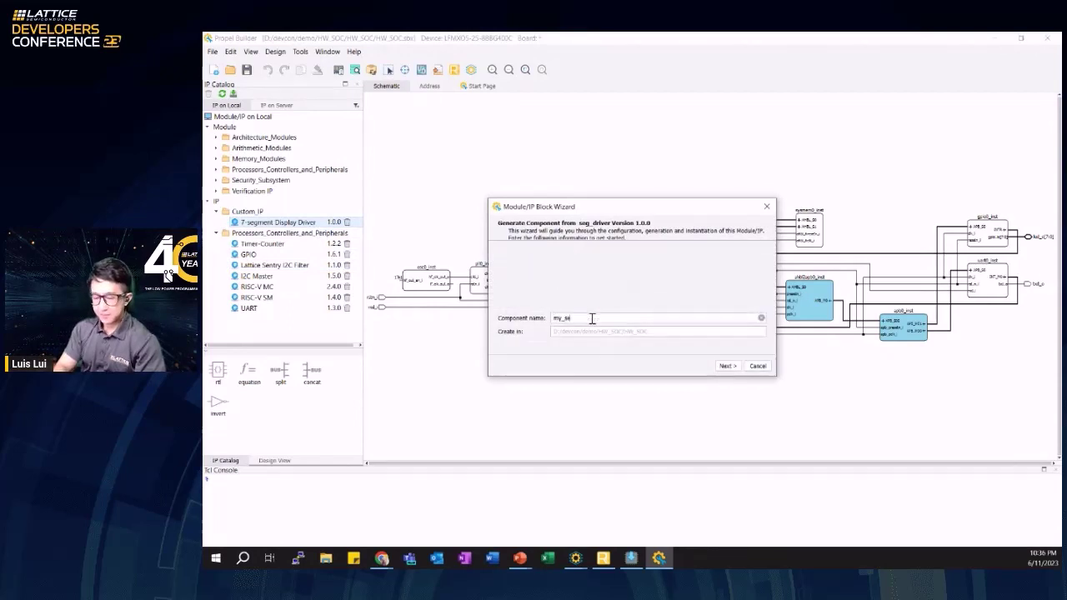
pyautogui.click(726, 366)
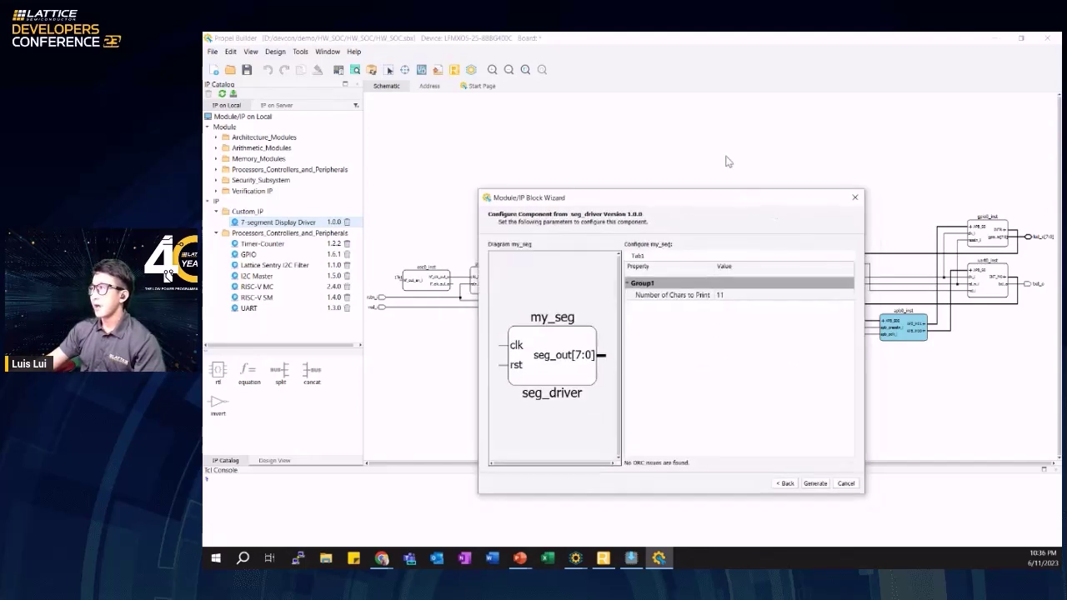
# - Set Number of Chars to Print to 6, generate the component, and add it to the schematic as my_seg_inst
pyautogui.click(739, 296)
pyautogui.click(738, 297)
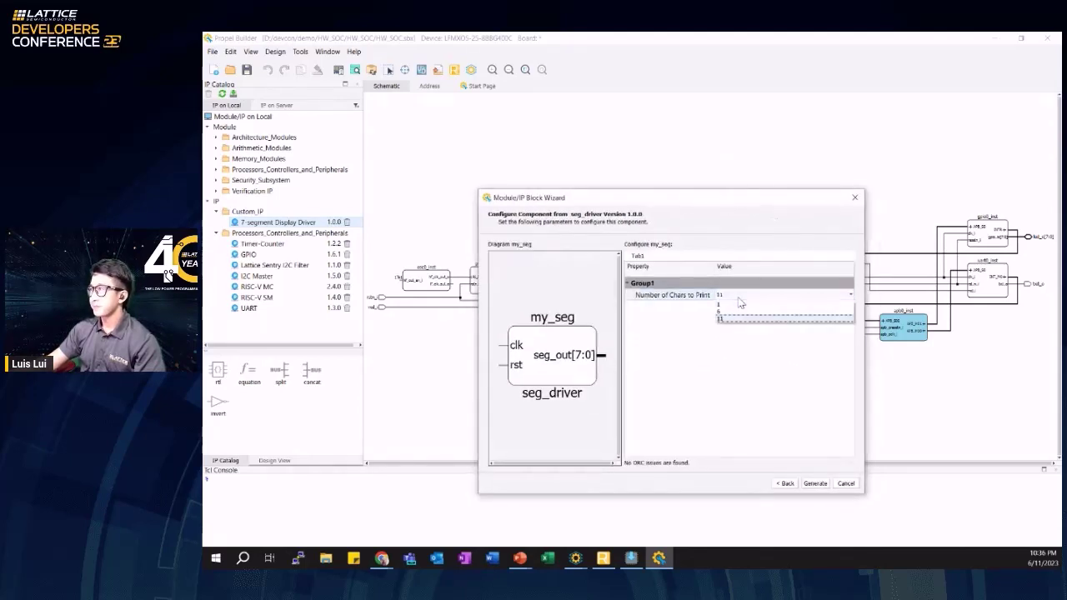
pyautogui.click(738, 311)
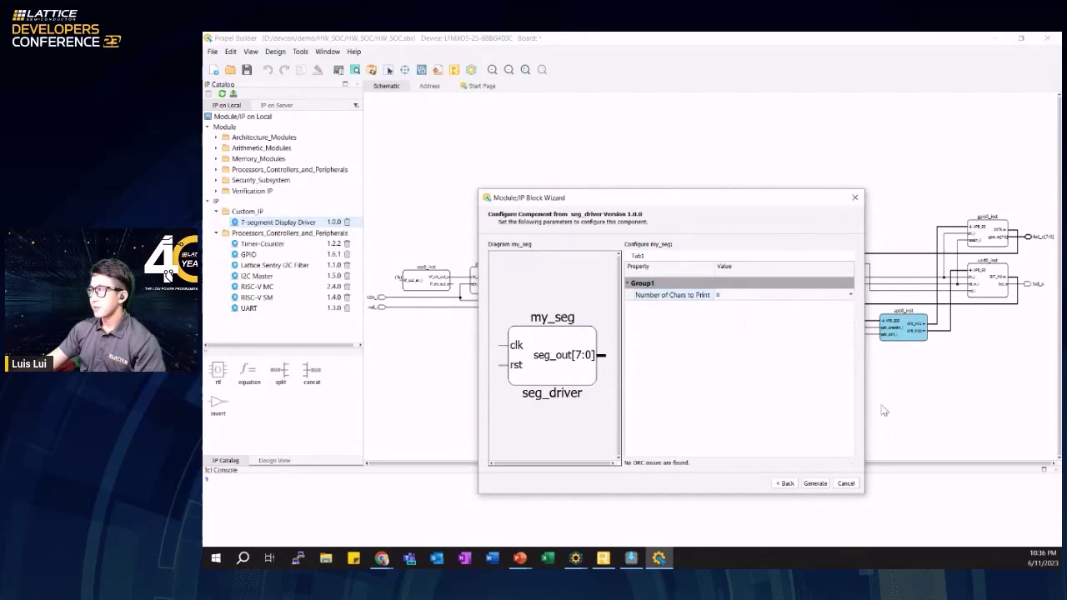
pyautogui.click(815, 483)
pyautogui.click(846, 484)
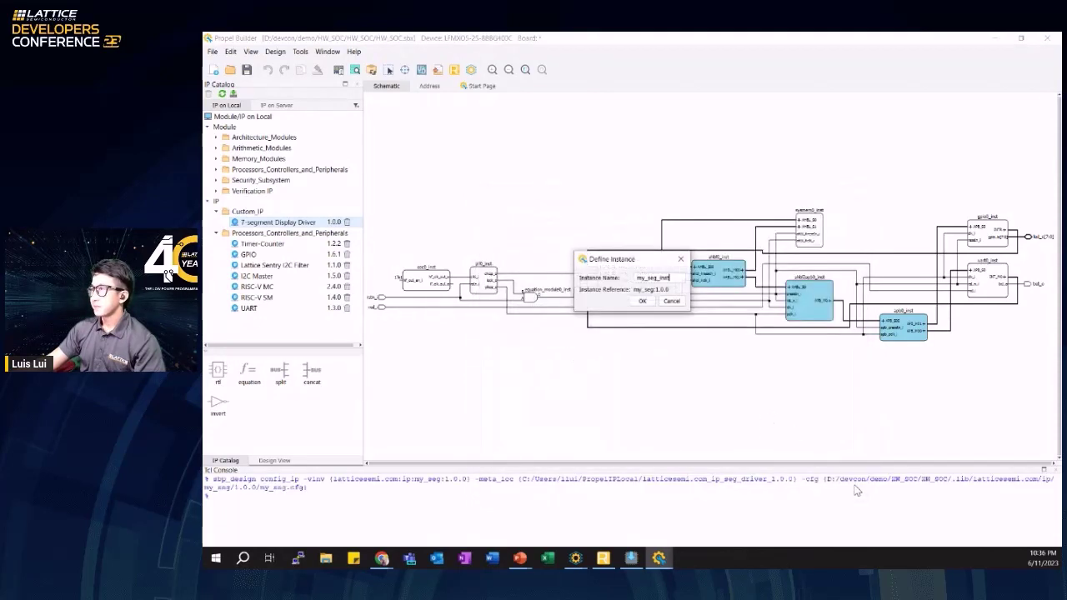
pyautogui.click(642, 302)
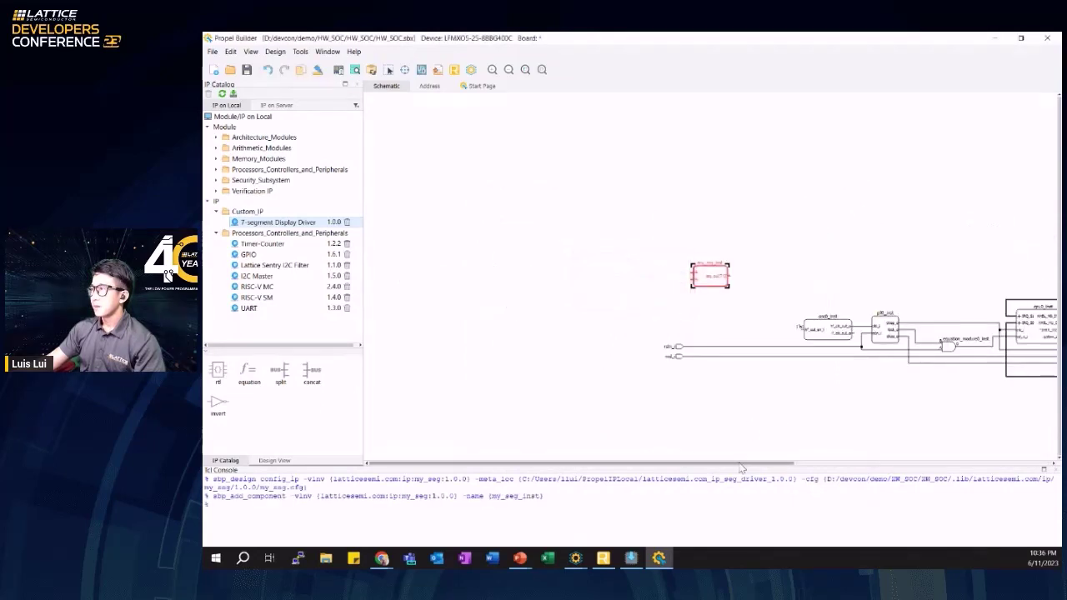
# - Move the my_seg_inst block into the empty area above equation_module0_inst in the schematic
pyautogui.moveTo(743, 463); pyautogui.dragTo(699, 475)
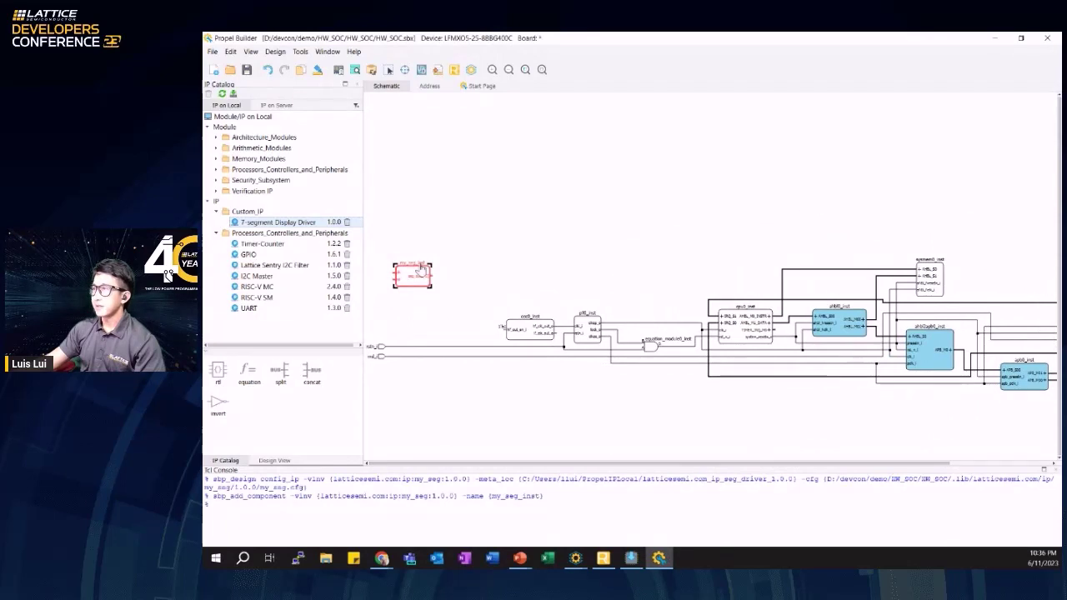
pyautogui.moveTo(418, 271); pyautogui.dragTo(647, 265)
pyautogui.scroll(2, 648, 266)
pyautogui.scroll(2, 645, 276)
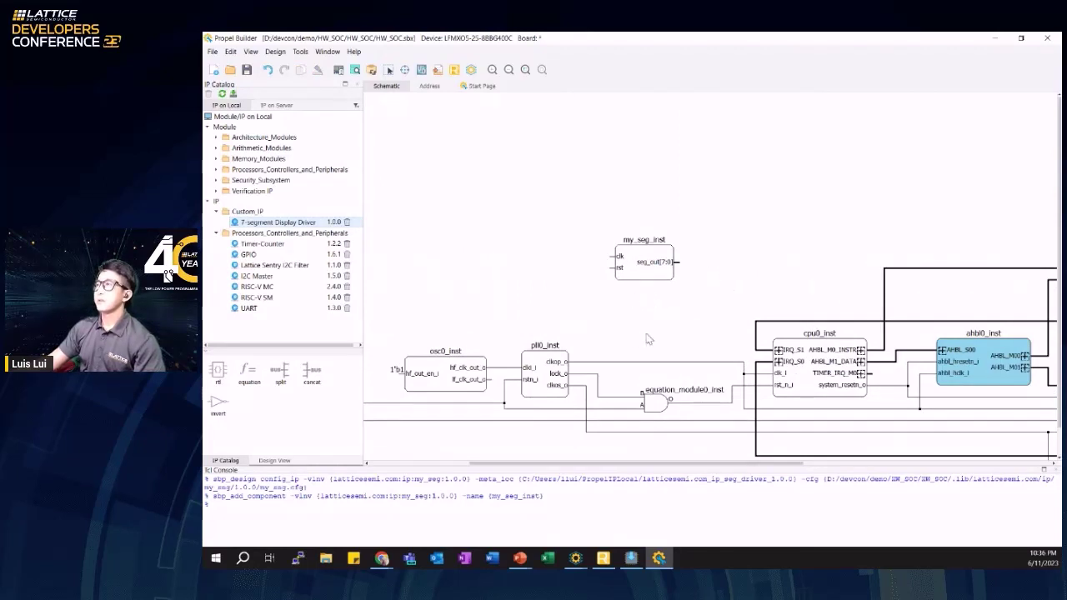
# - Auto-connect my_seg_inst/clk to pll0_inst/clkop_o and my_seg_inst/rst to the system reset output of cpu0_inst
pyautogui.rightClick(704, 216)
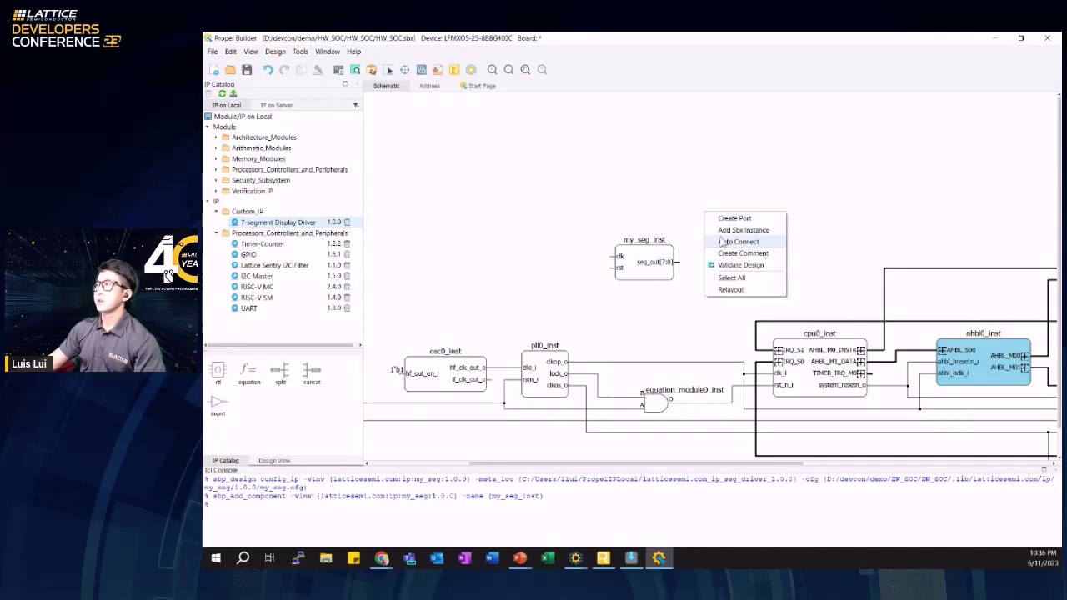
pyautogui.click(721, 241)
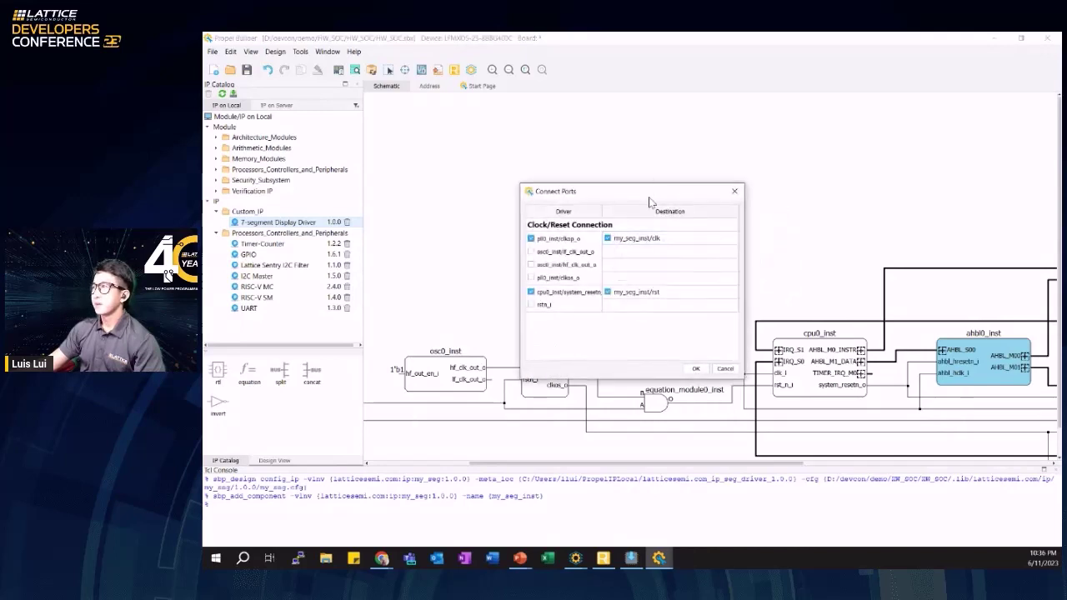
pyautogui.moveTo(650, 197); pyautogui.dragTo(697, 192)
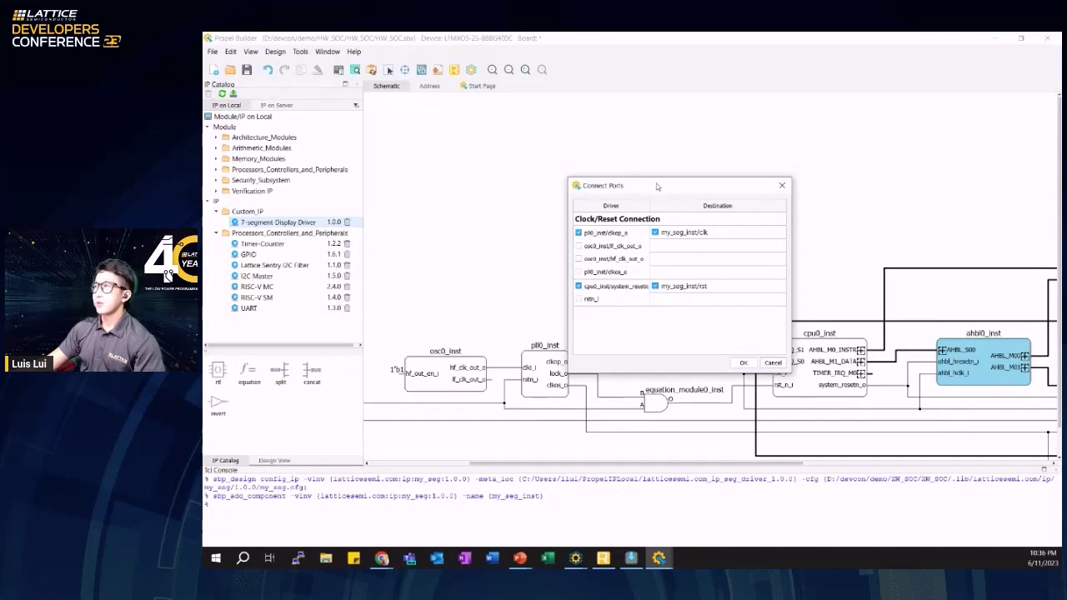
pyautogui.moveTo(656, 186); pyautogui.dragTo(790, 142)
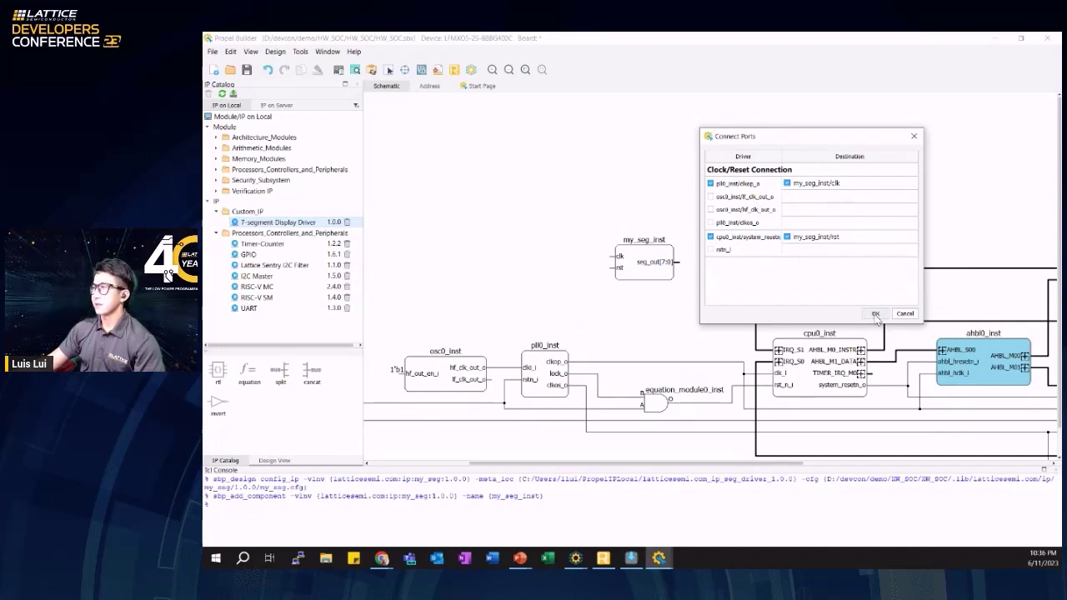
pyautogui.click(875, 314)
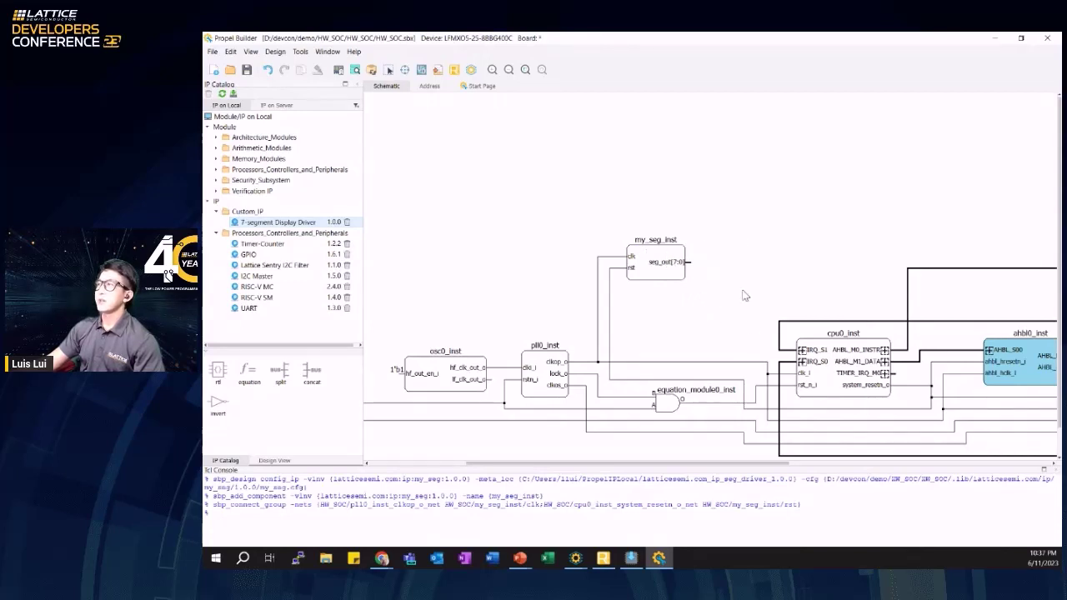
# - Export the unconnected seg_out[7:0] output of my_seg_inst as a top-level port and locate it in the schematic
pyautogui.click(679, 256)
pyautogui.rightClick(678, 255)
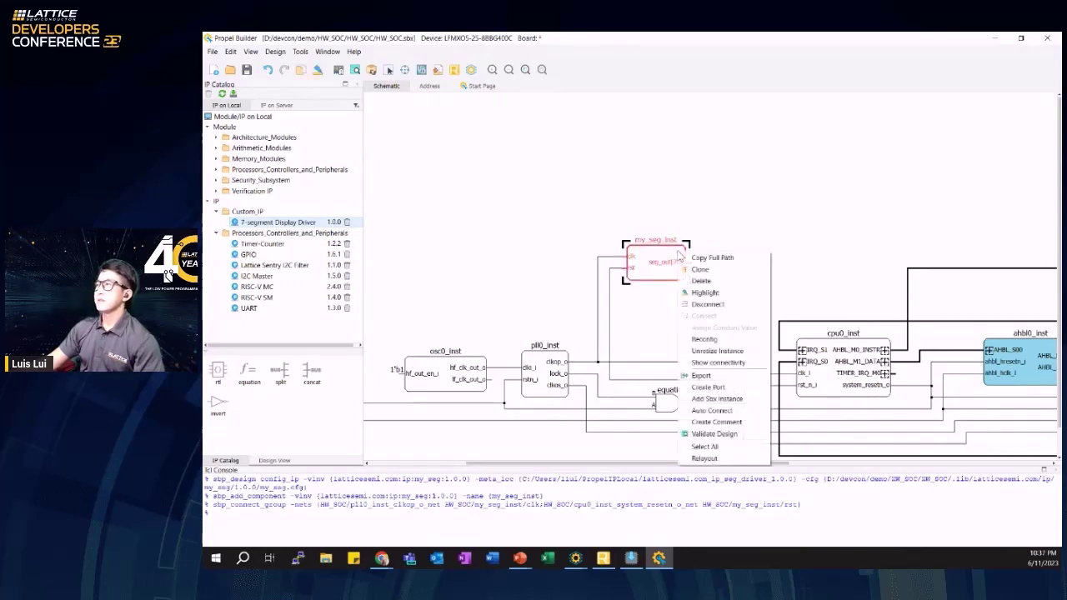
pyautogui.click(702, 376)
pyautogui.click(750, 323)
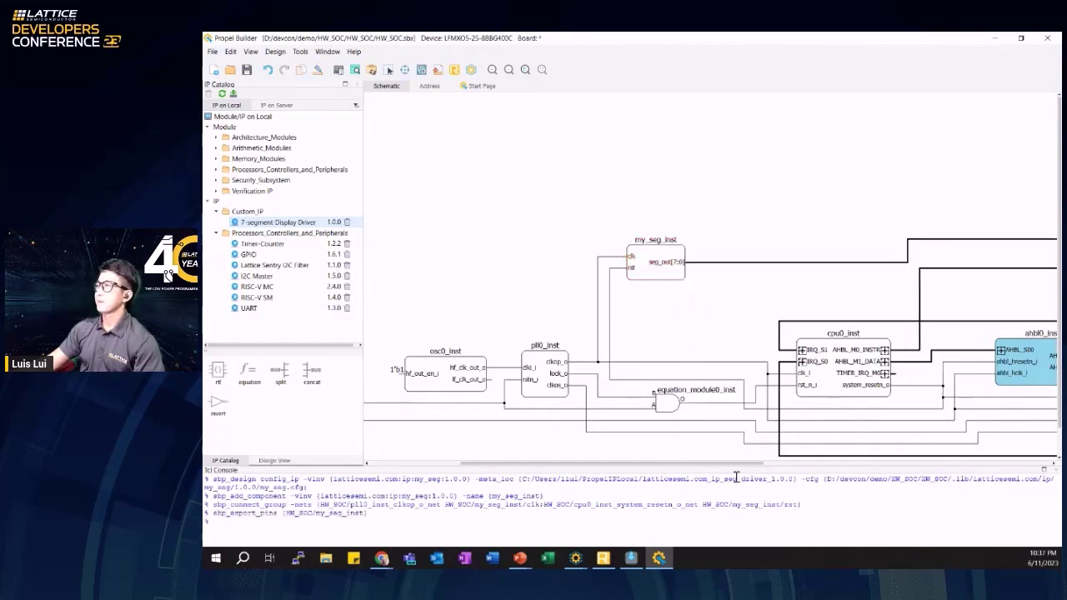
pyautogui.moveTo(729, 469); pyautogui.dragTo(1033, 468)
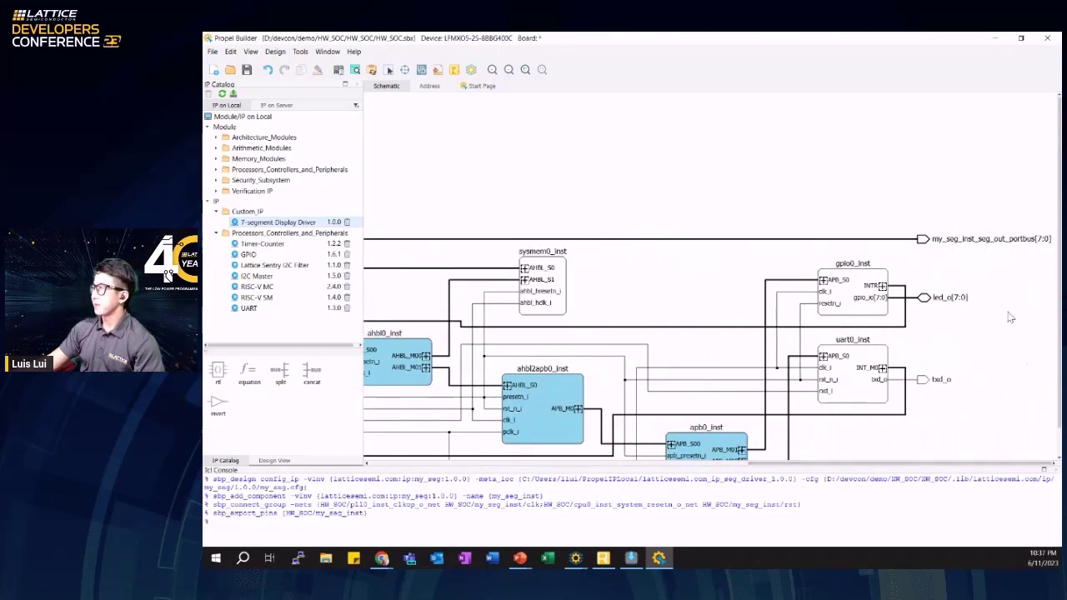
pyautogui.click(983, 241)
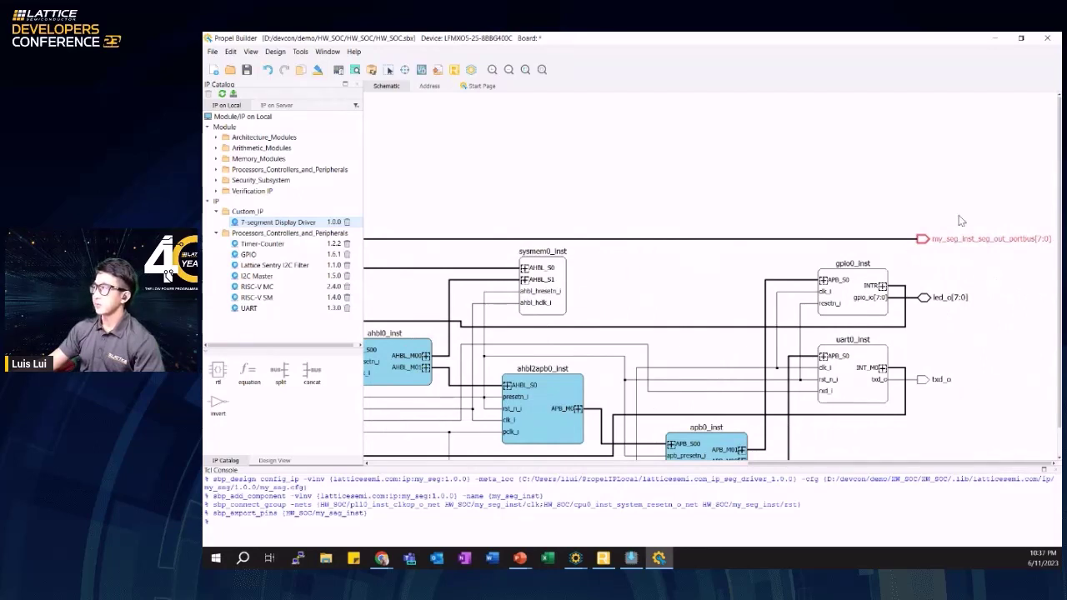
pyautogui.click(927, 202)
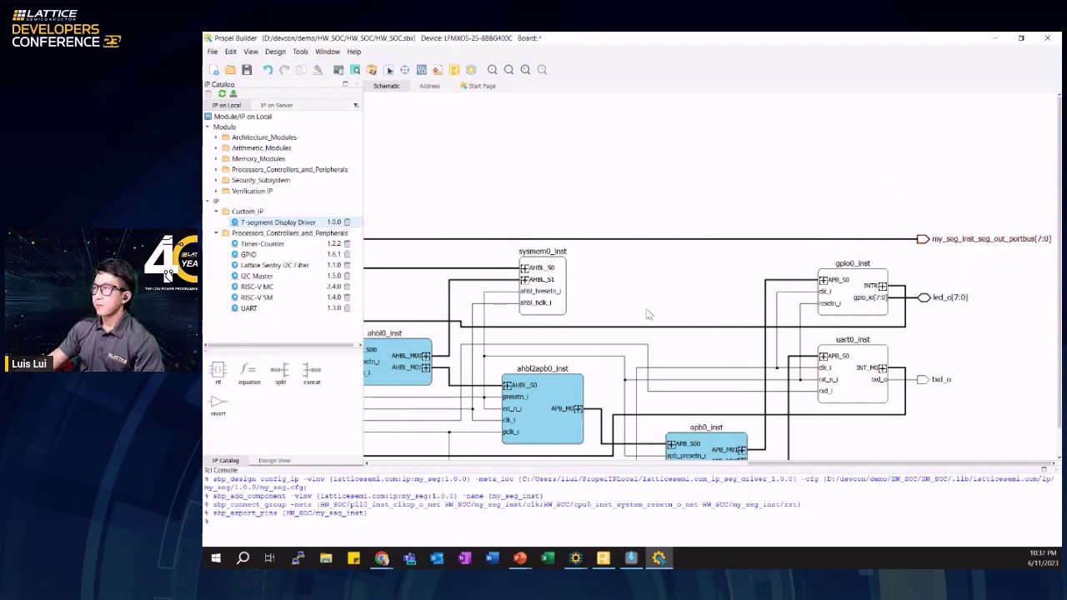
# - Rename the exported my_seg_inst_seg_out_portbus port to seven_seg in its properties
pyautogui.click(960, 241)
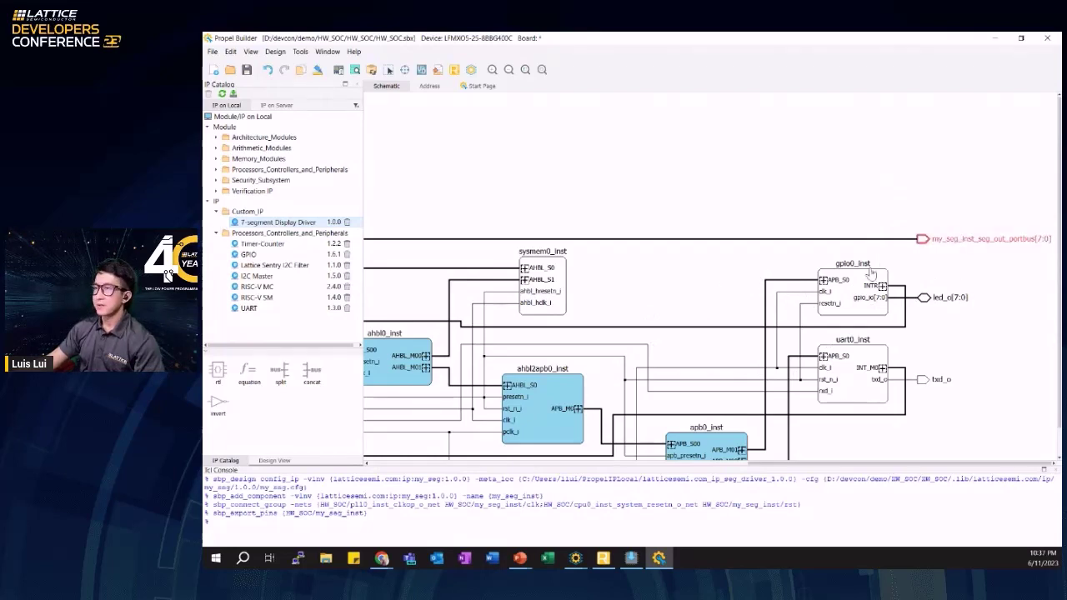
pyautogui.click(275, 461)
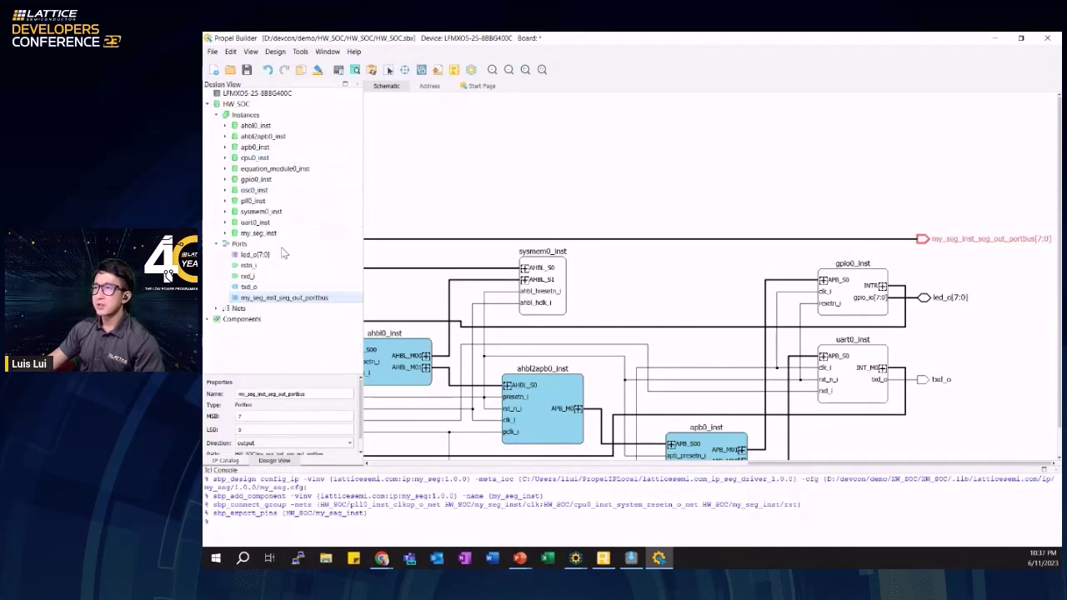
pyautogui.click(322, 393)
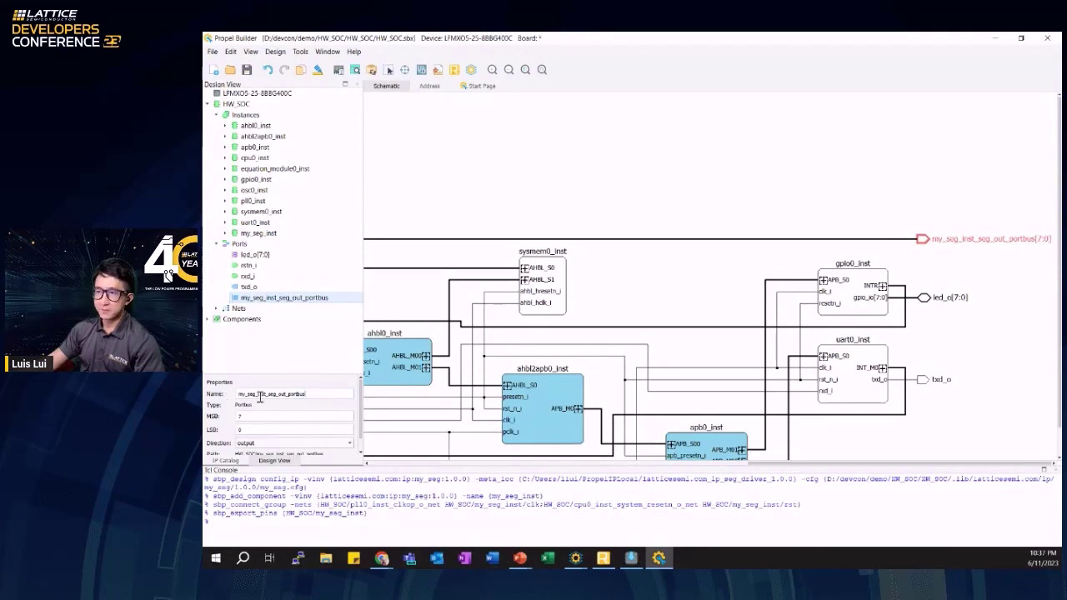
pyautogui.moveTo(314, 392); pyautogui.dragTo(232, 399)
pyautogui.write('se')
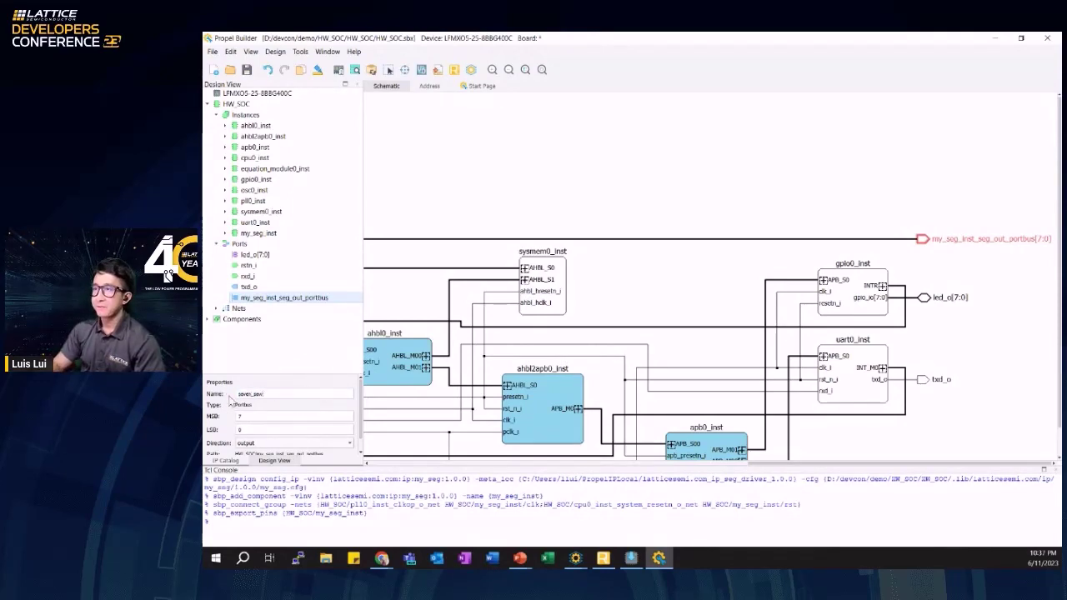
pyautogui.write('ven_seg')
pyautogui.press('Return')
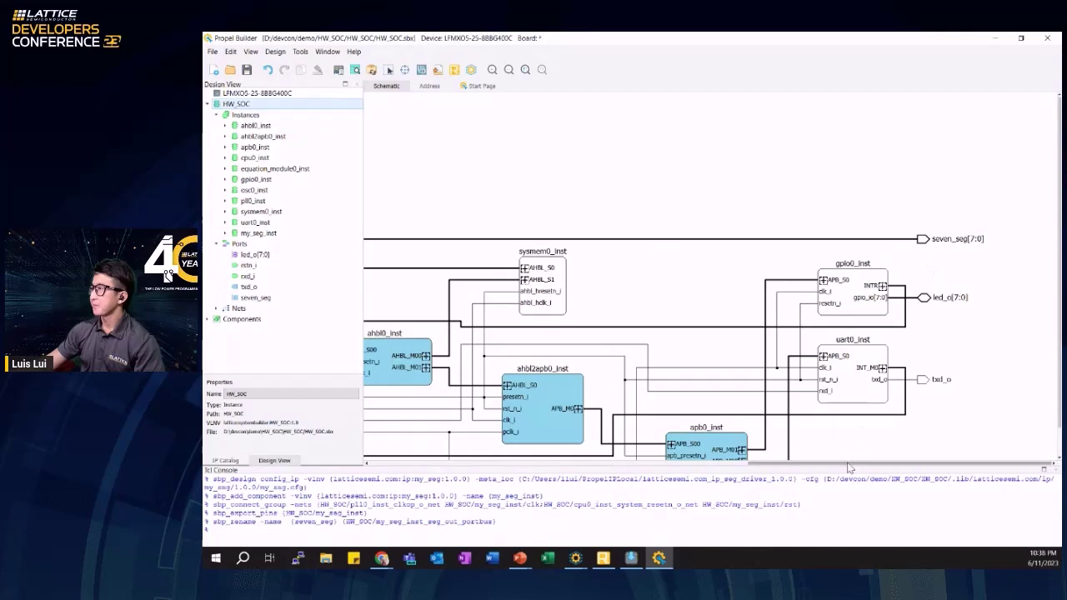
# - Open the sysmem0_inst configuration, inspect the Initialization File selection without choosing a file, and regenerate the component
pyautogui.hscroll(-5, 848, 467)
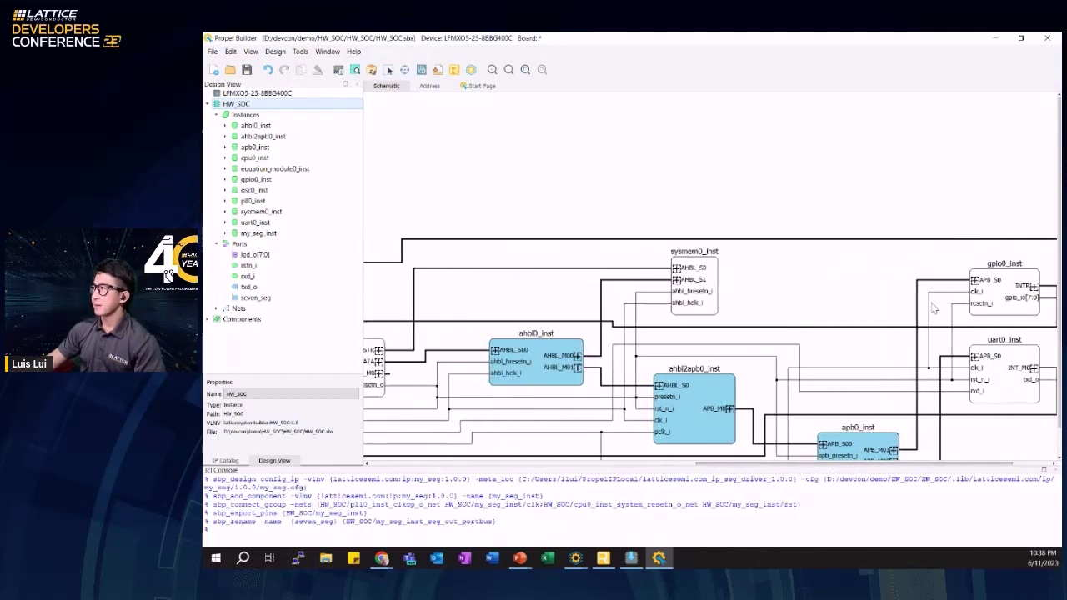
pyautogui.click(710, 267)
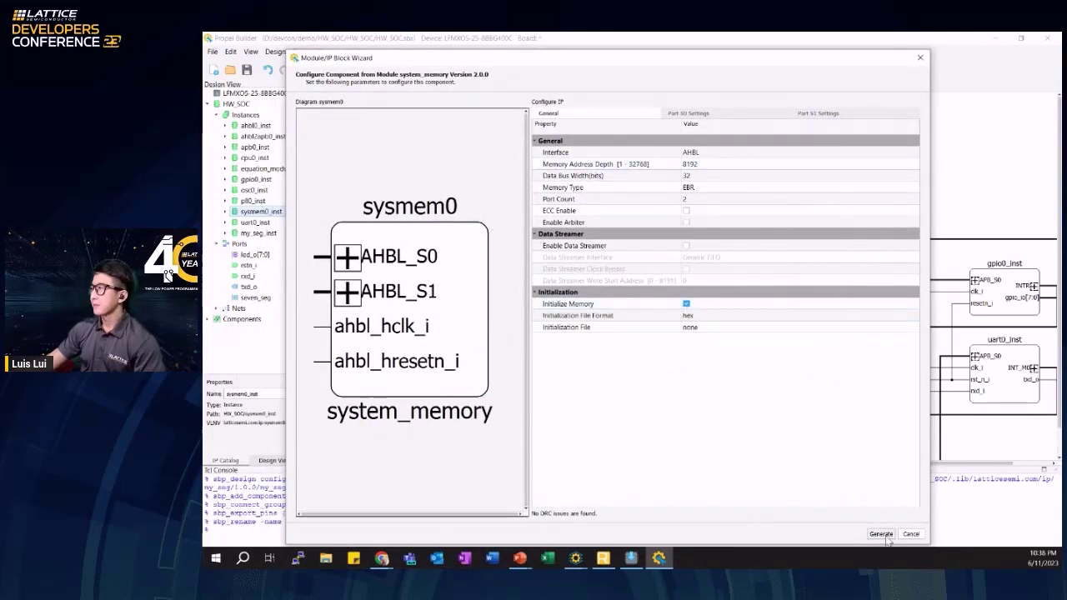
pyautogui.doubleClick(908, 327)
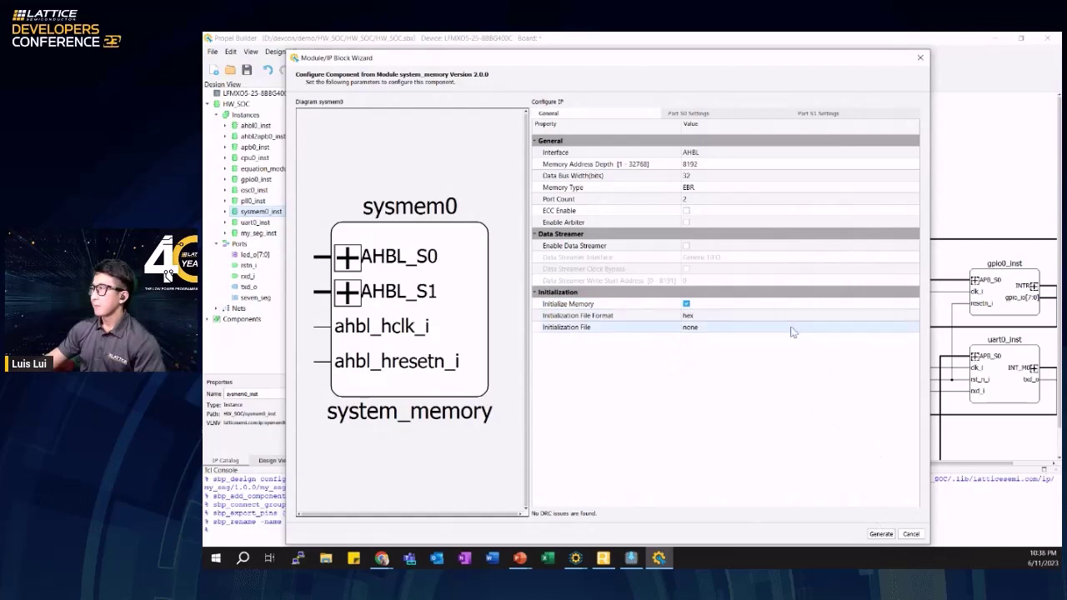
pyautogui.click(912, 329)
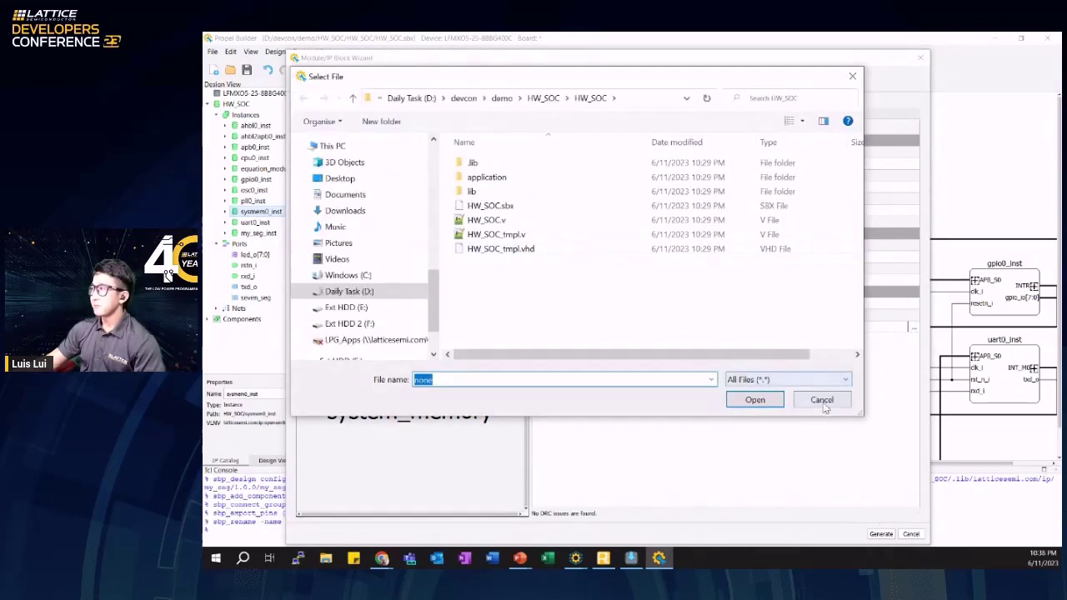
pyautogui.click(822, 401)
pyautogui.click(888, 539)
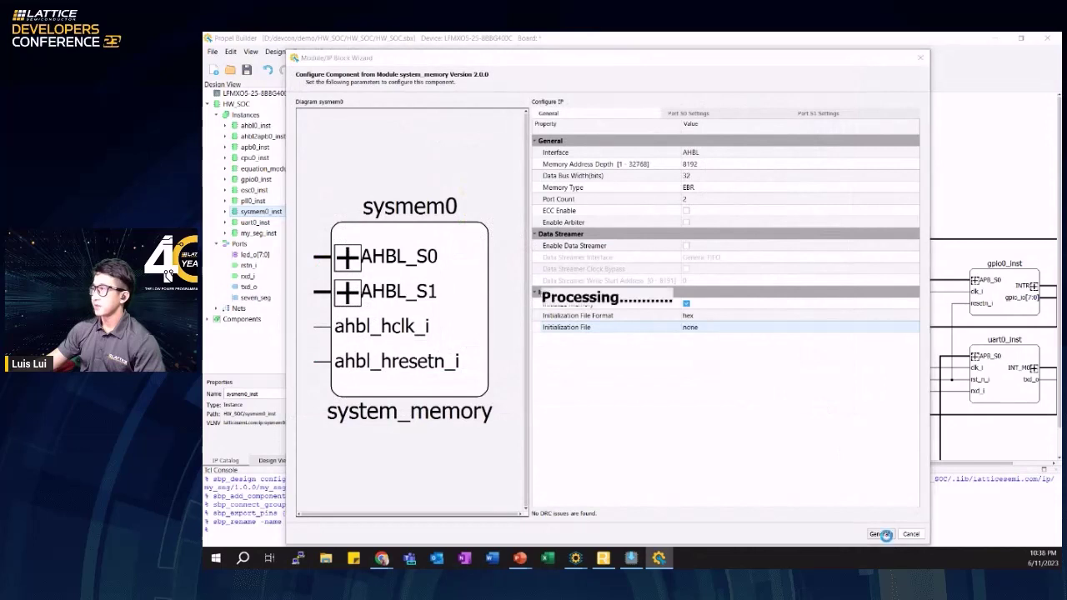
pyautogui.click(910, 534)
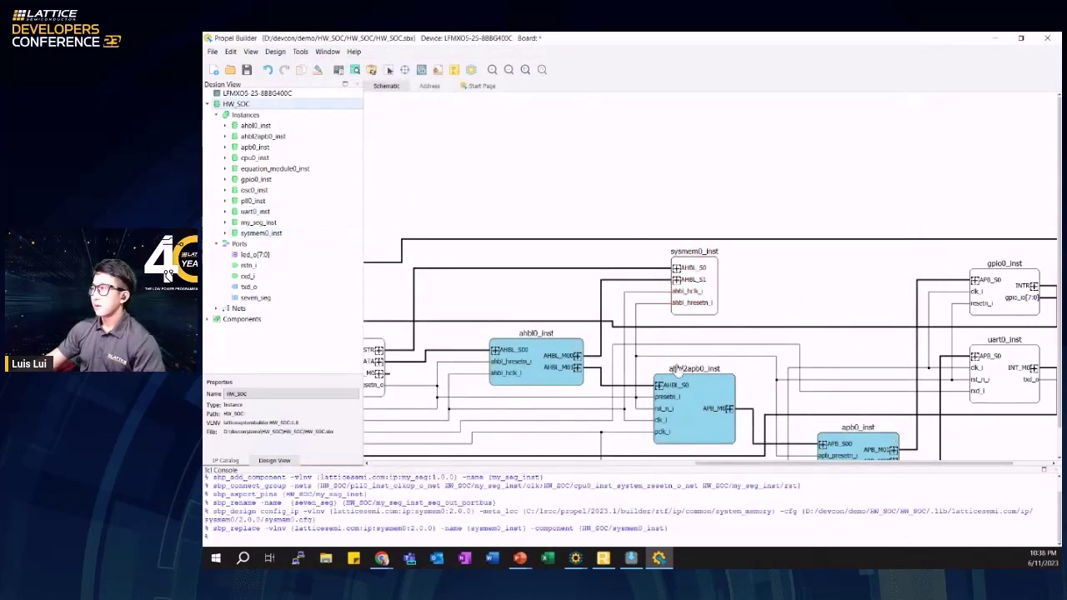
# - Review the connected schematic and automatically assign addresses for the HW_SOC design
pyautogui.moveTo(713, 465); pyautogui.dragTo(615, 465)
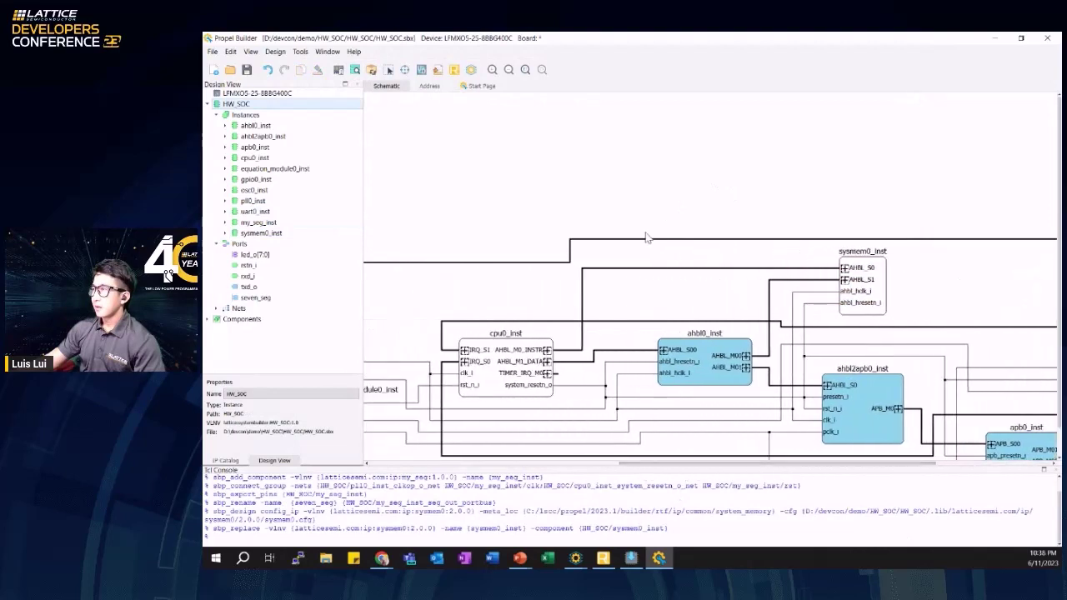
pyautogui.scroll(-2, 629, 257)
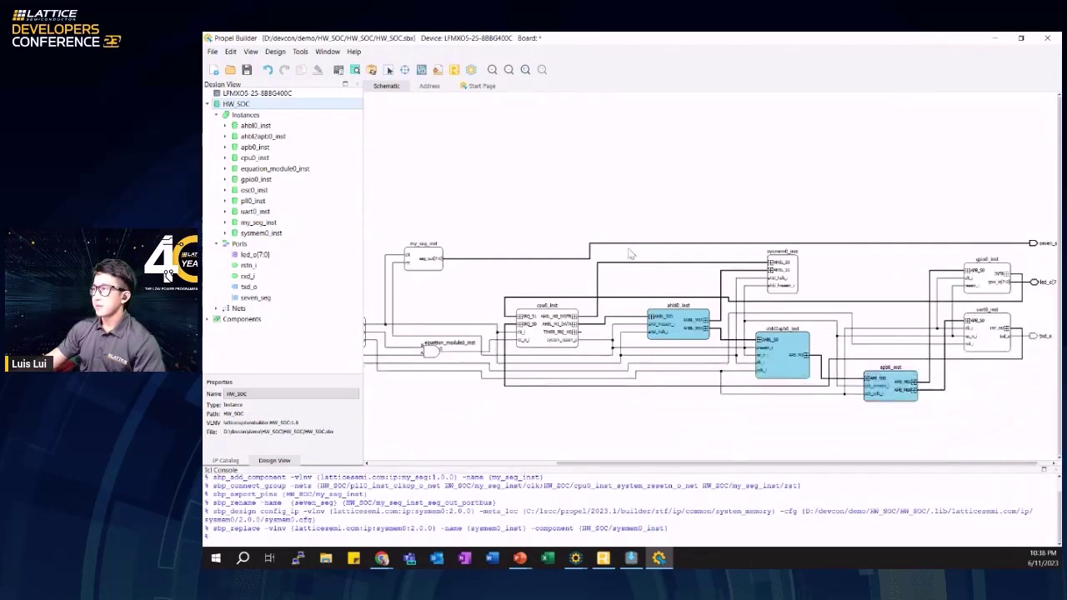
pyautogui.moveTo(704, 465)
pyautogui.mouseDown()
pyautogui.moveTo(683, 464)
pyautogui.moveTo(709, 464)
pyautogui.mouseUp()
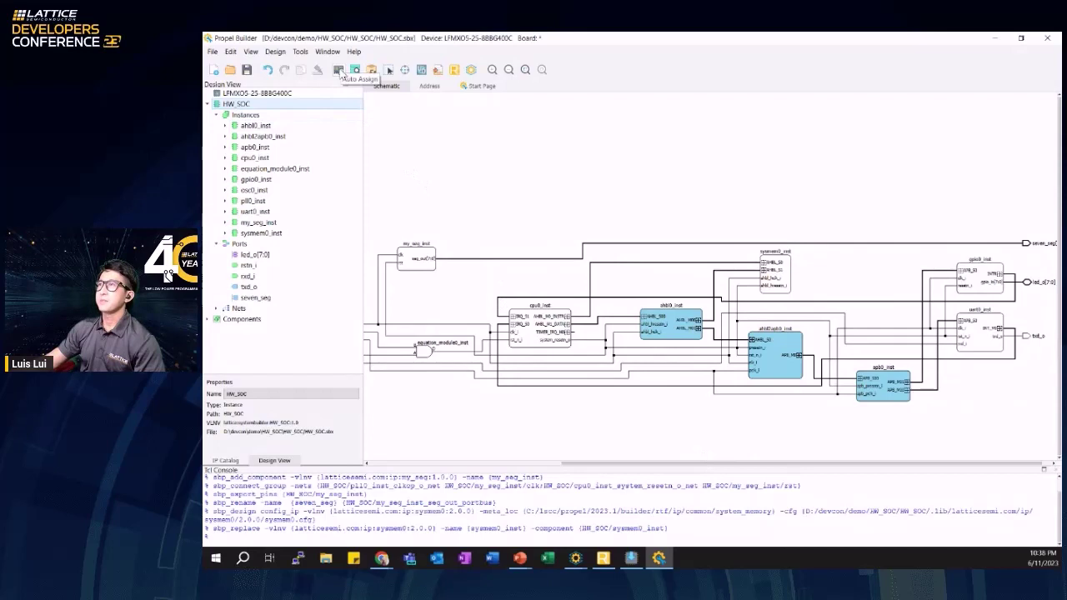
pyautogui.click(338, 71)
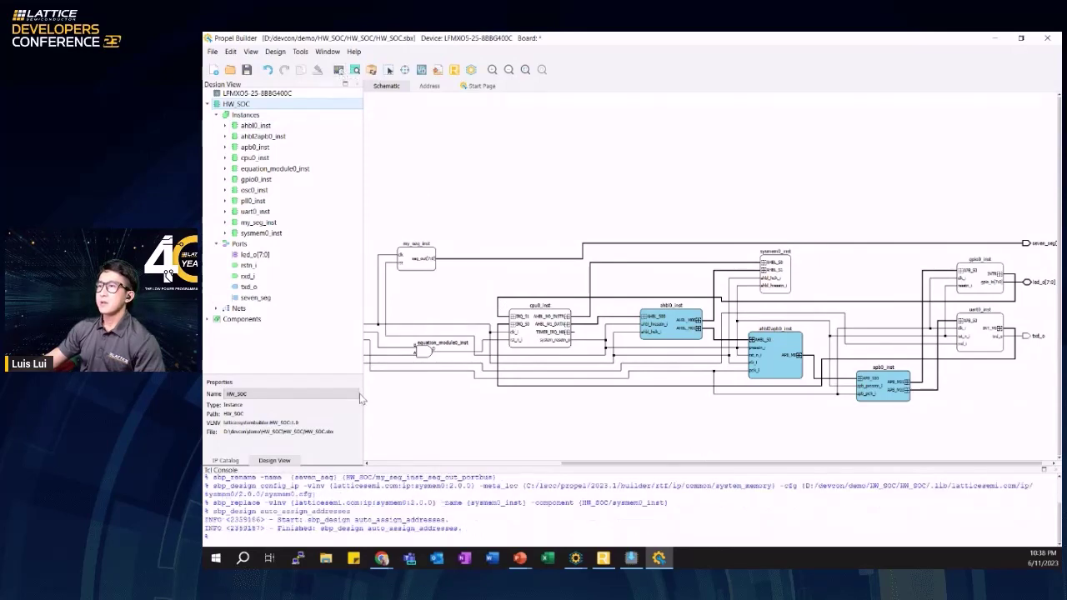
# - Review the assigned address map of cpu0_inst, including its data address space and the pic_timer_registers local memory
pyautogui.click(432, 87)
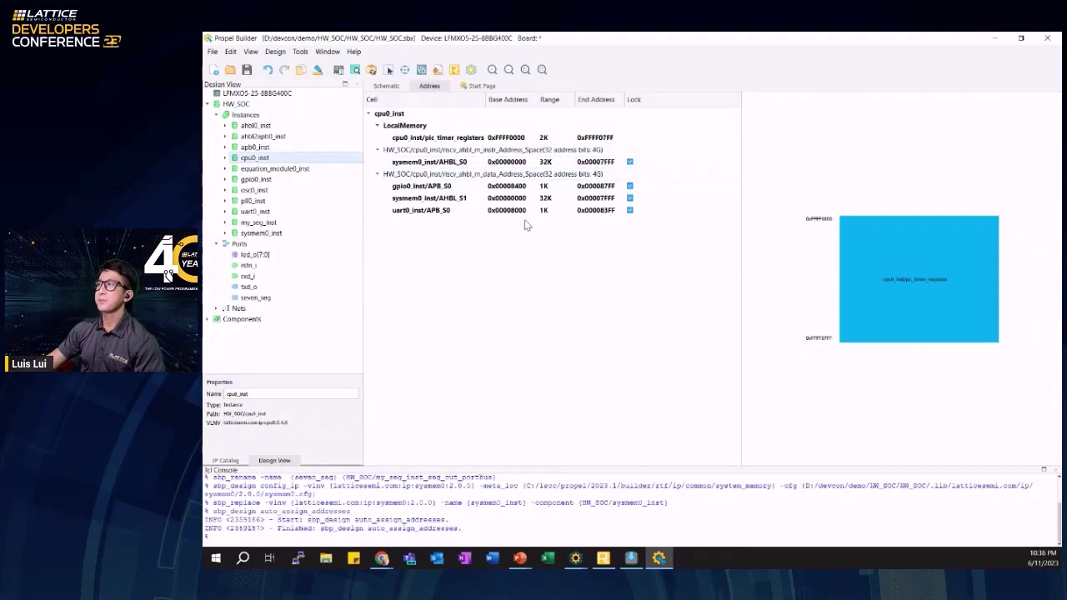
pyautogui.click(483, 176)
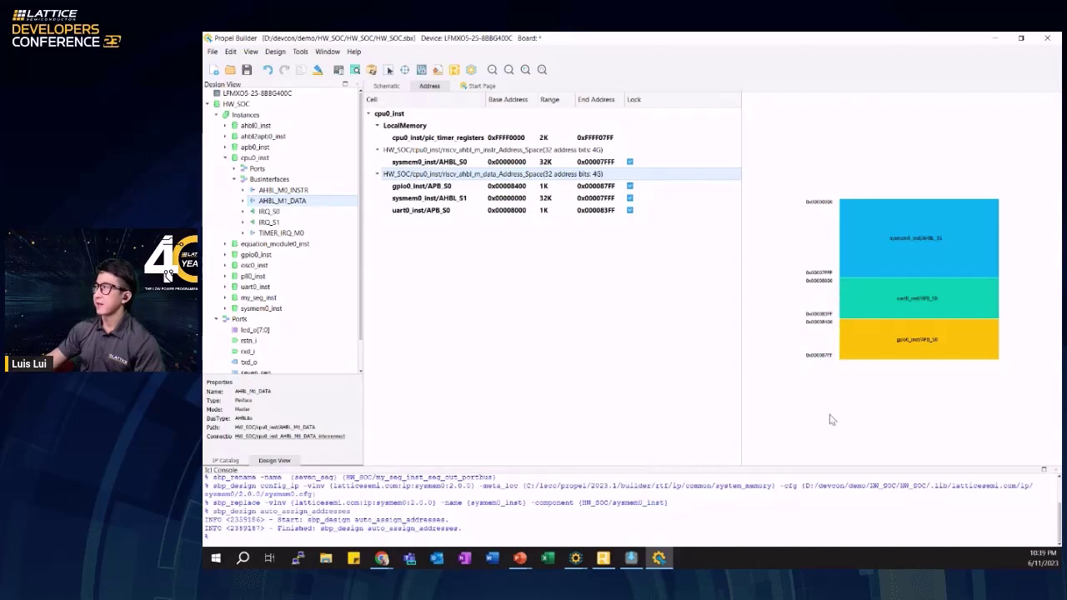
pyautogui.click(423, 140)
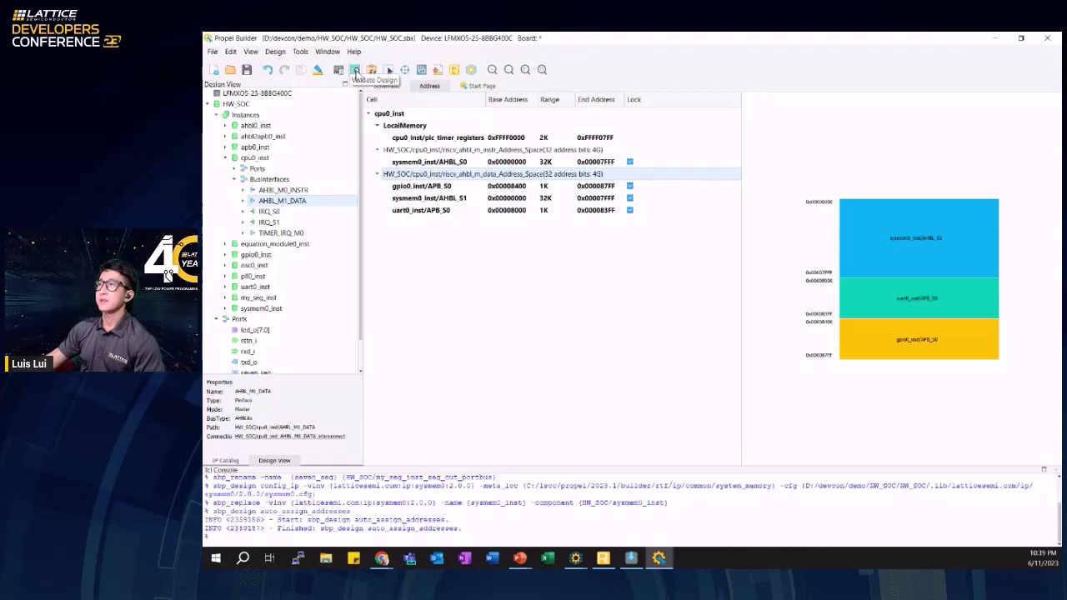
# - Validate and generate the HW_SOC design, switch to its project in Lattice Radiant, and dismiss the software update notice
pyautogui.click(355, 71)
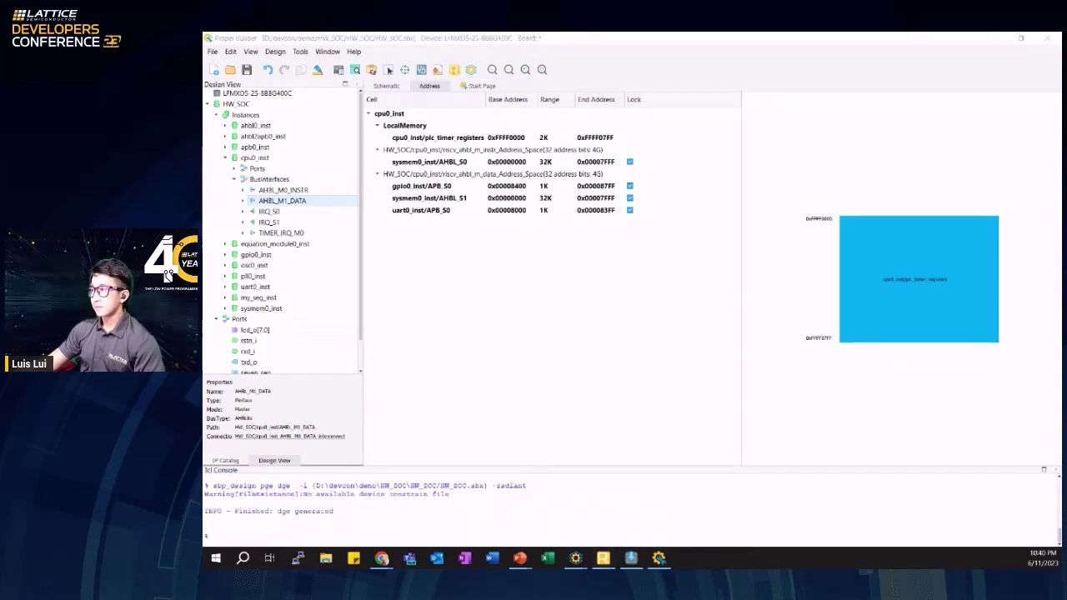
pyautogui.click(603, 557)
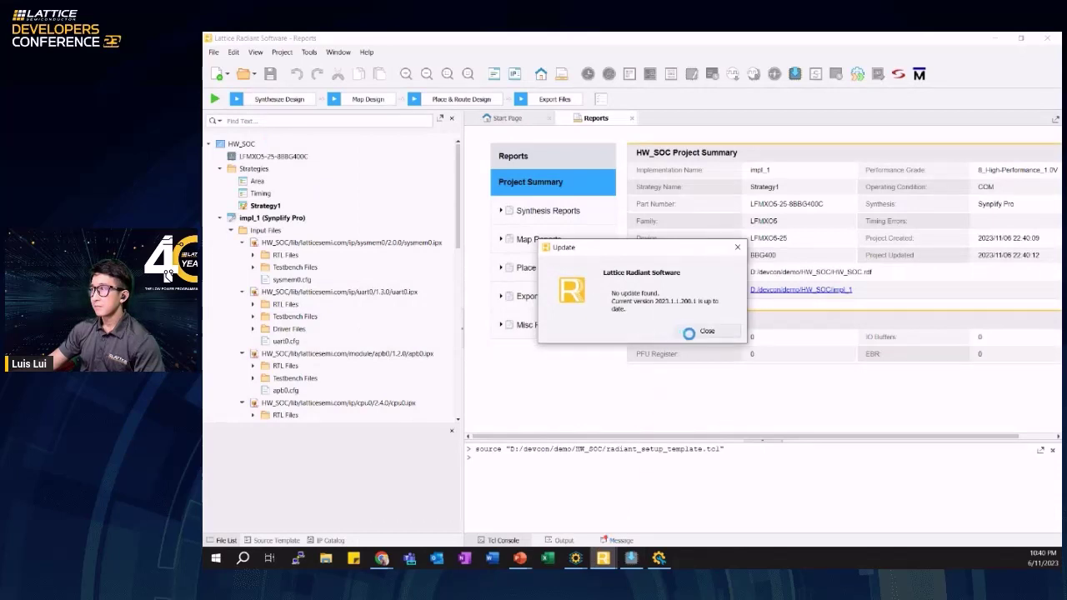
pyautogui.click(691, 332)
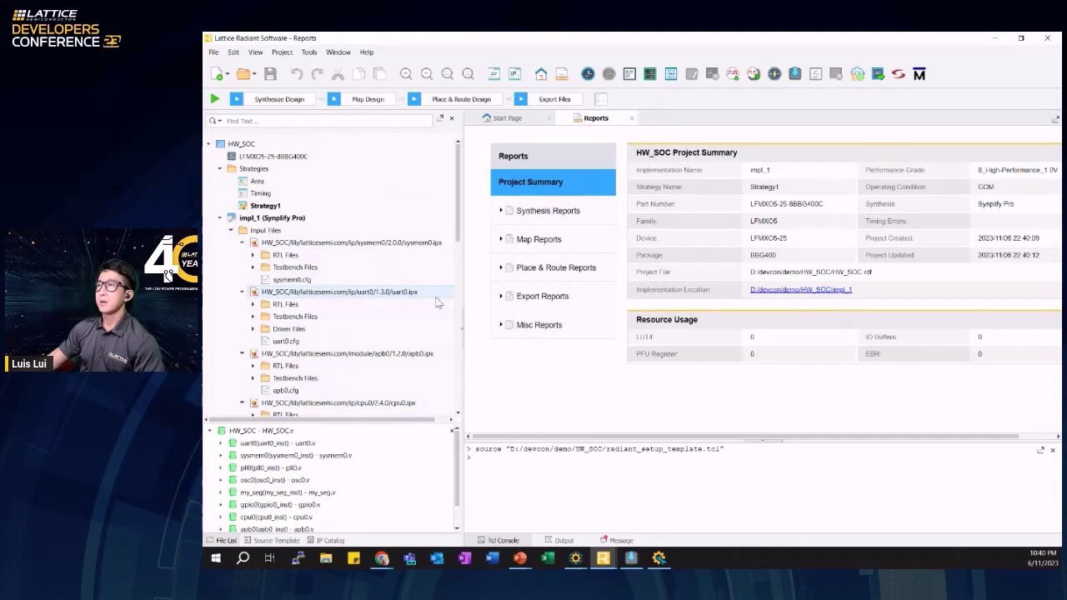
# - Check the input files of the impl_1 implementation and run Synthesize Design on the HW_SOC project
pyautogui.scroll(-7, 422, 332)
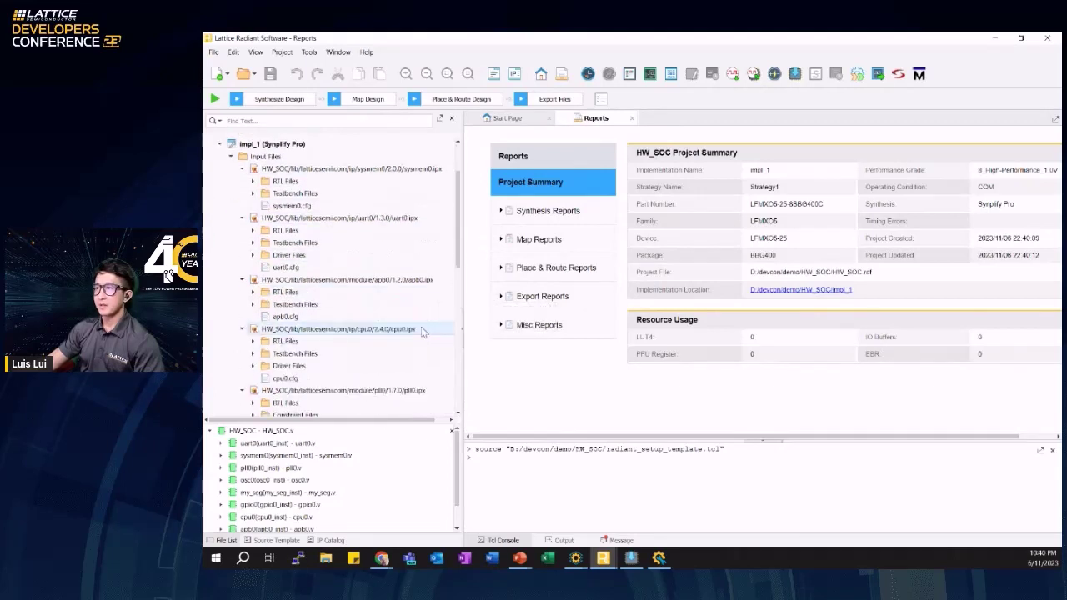
pyautogui.scroll(7, 422, 332)
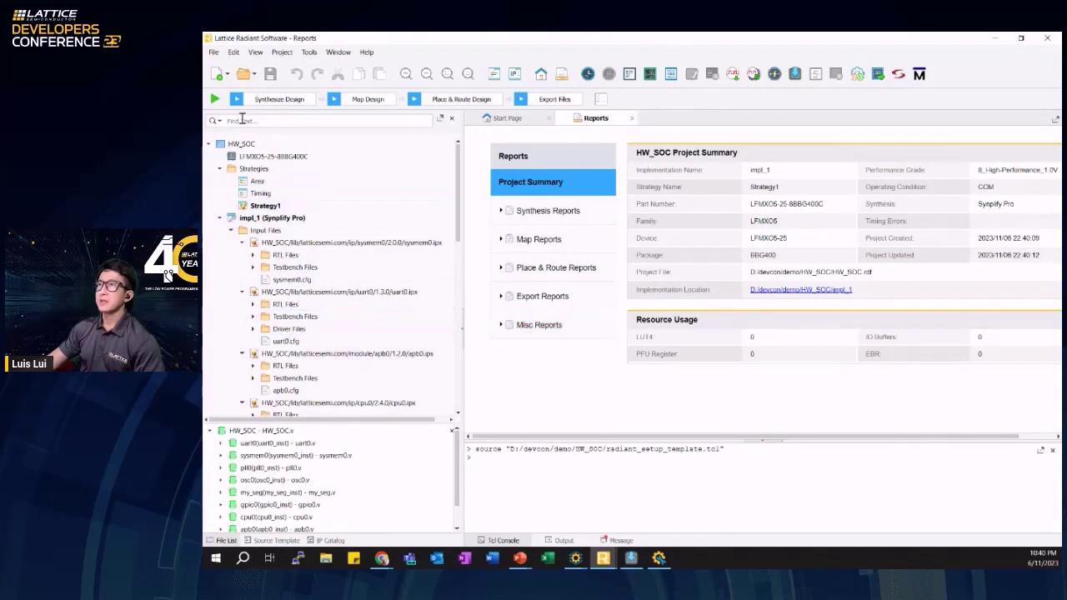
pyautogui.click(237, 100)
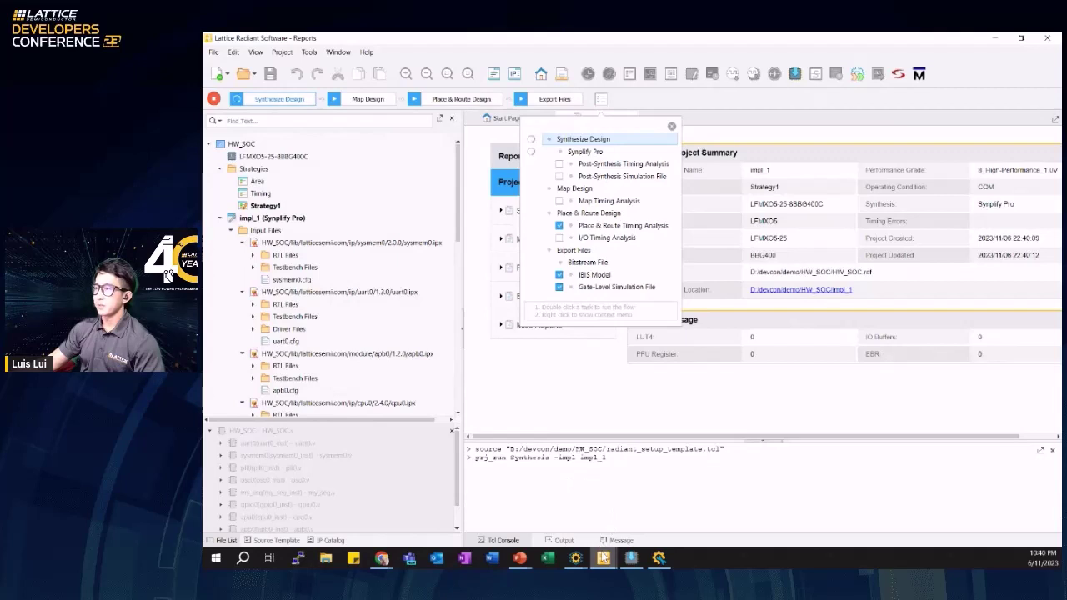
# - Switch to the completed propel_demo HW_SOC project window and examine its port pin assignments in the Device Constraint Editor
pyautogui.moveTo(603, 557)
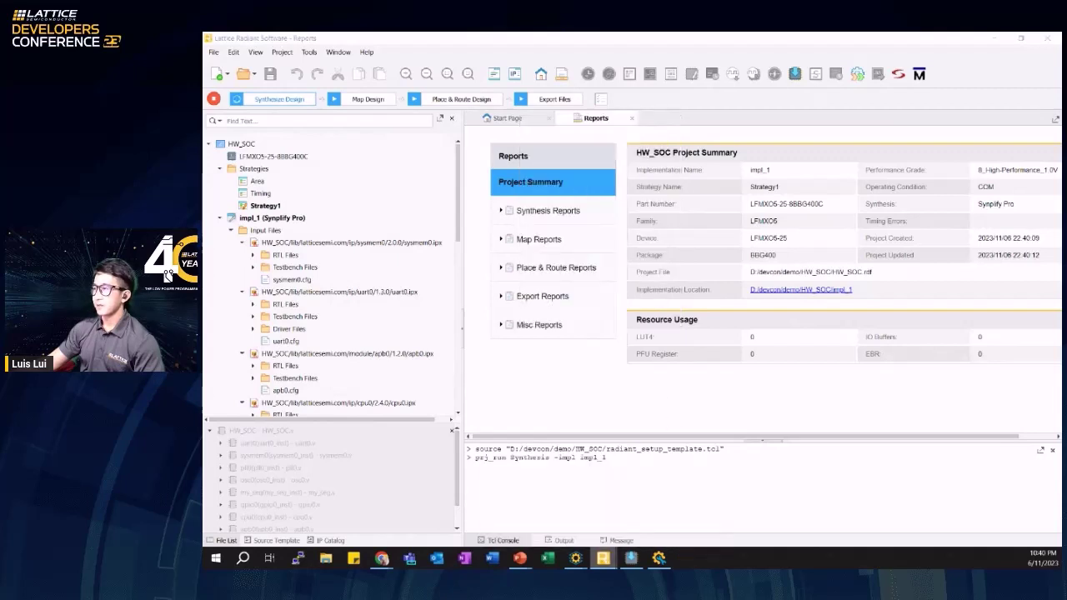
pyautogui.click(556, 529)
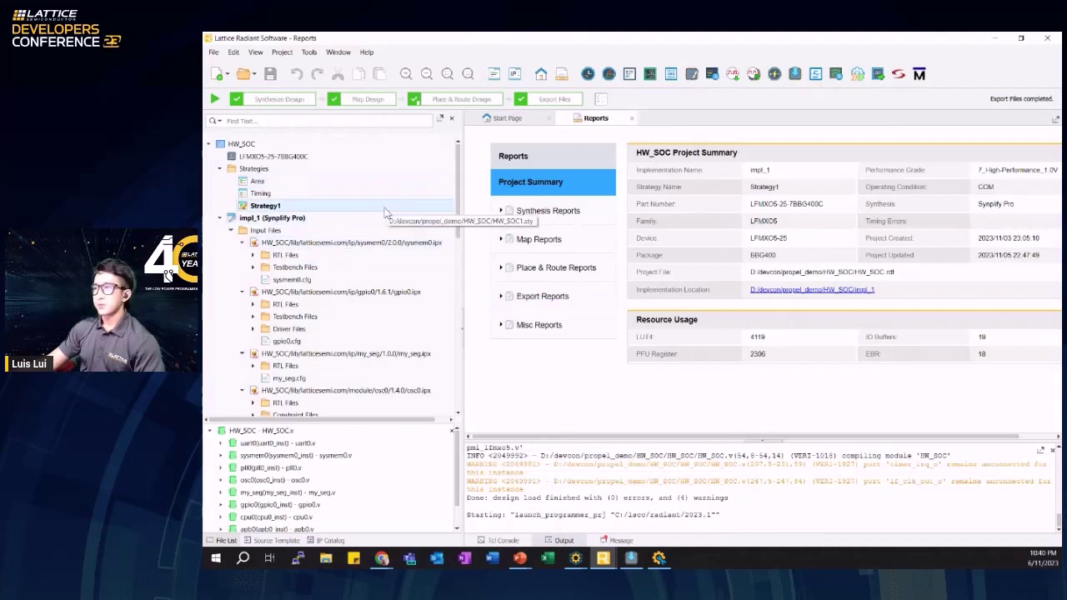
pyautogui.click(308, 52)
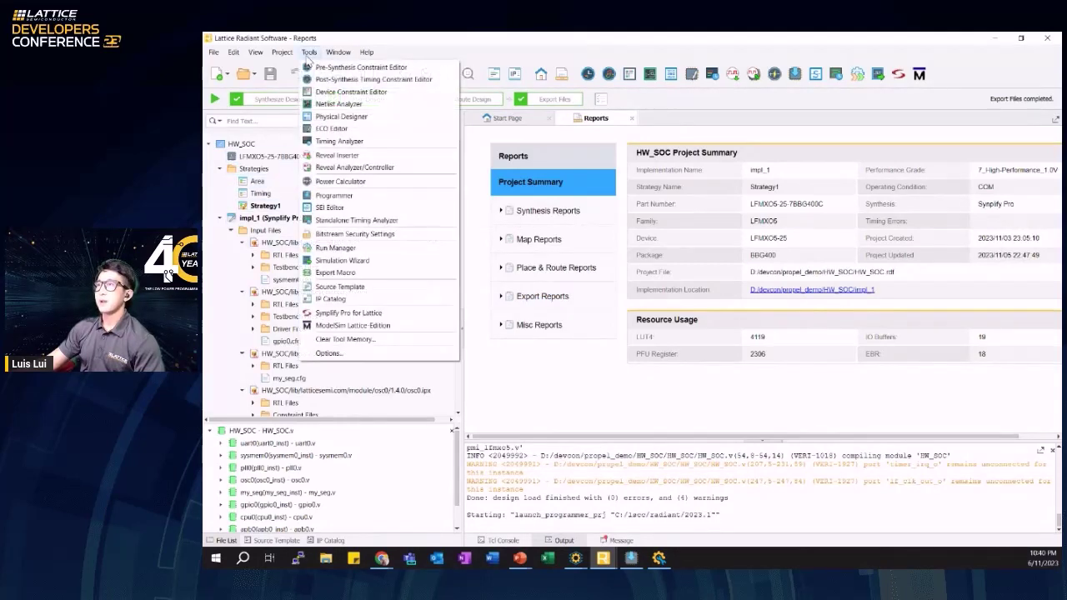
pyautogui.click(329, 93)
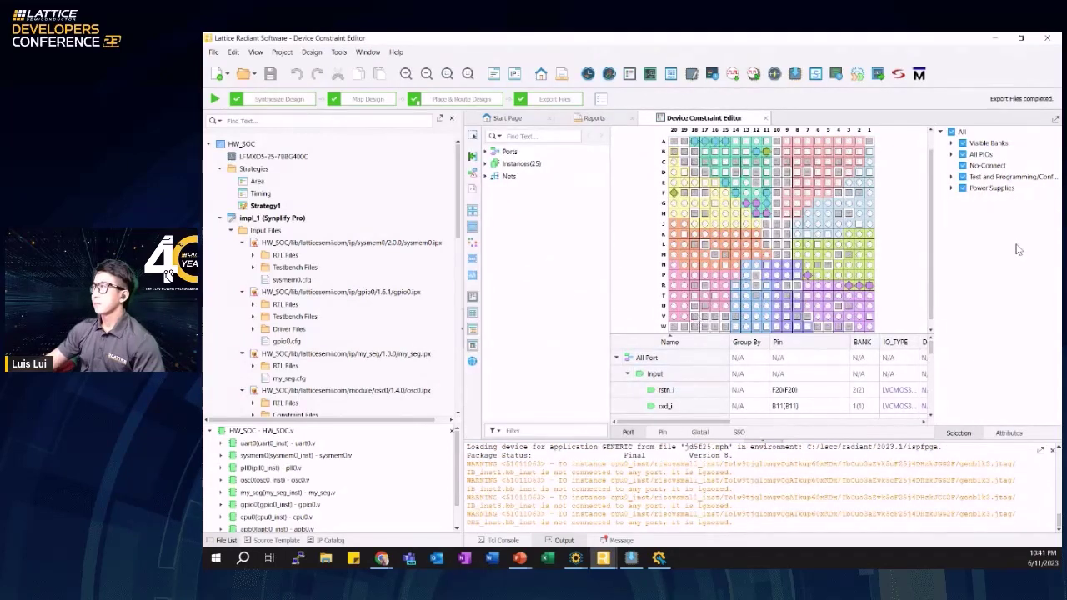
pyautogui.scroll(-1, 821, 396)
pyautogui.scroll(1, 816, 389)
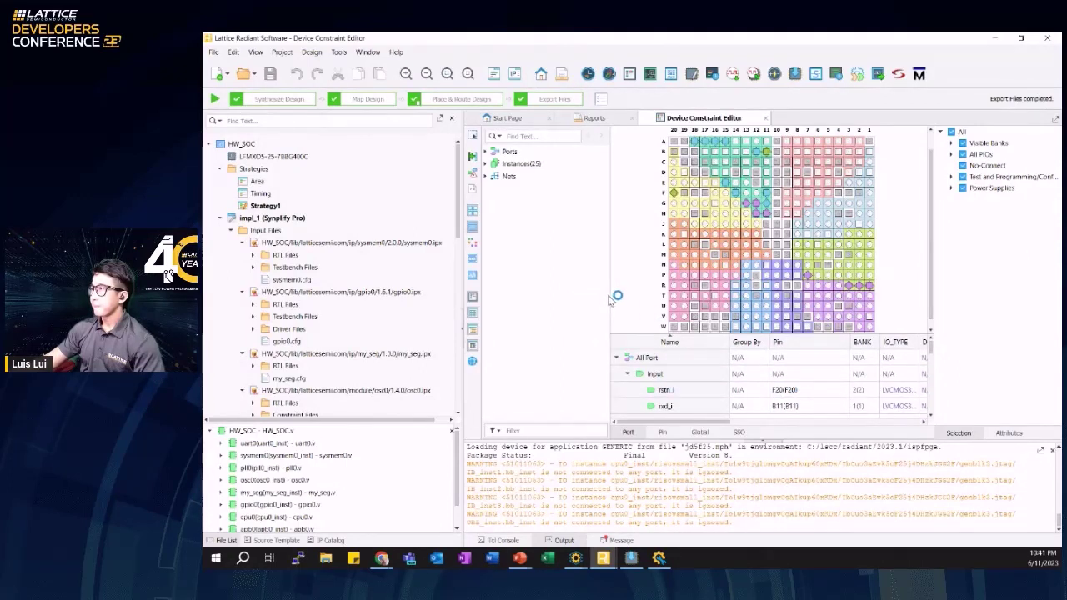
pyautogui.moveTo(610, 301); pyautogui.dragTo(565, 302)
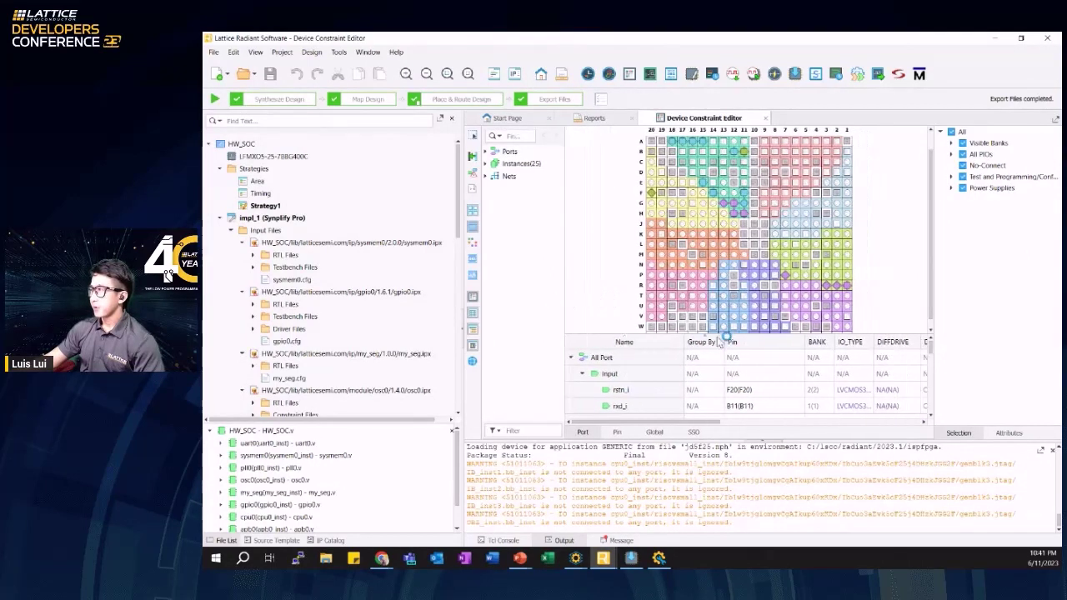
pyautogui.click(755, 377)
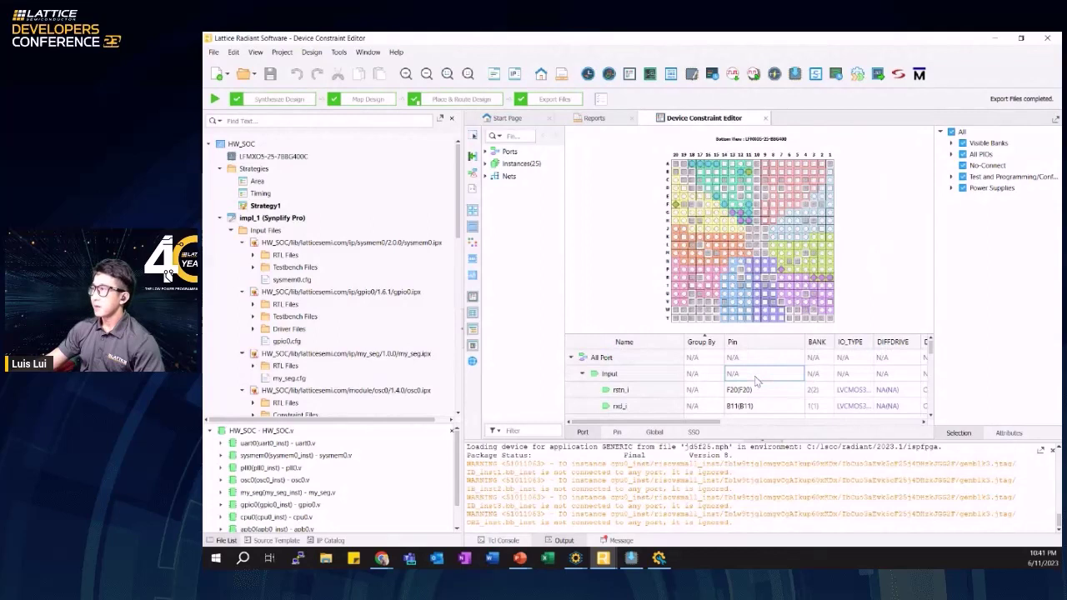
pyautogui.scroll(-5, 755, 377)
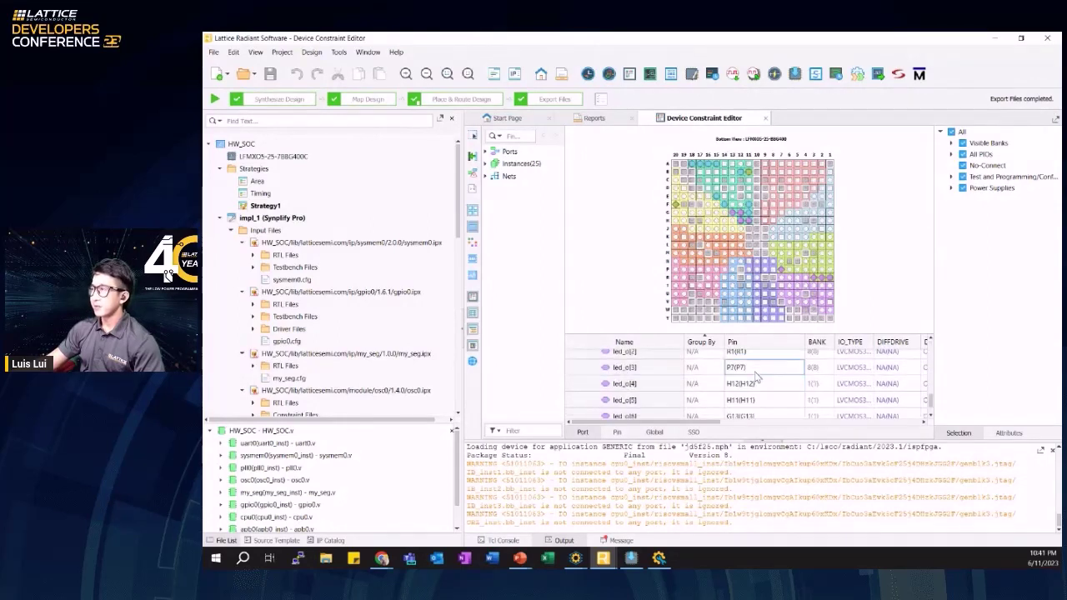
pyautogui.scroll(-2, 755, 377)
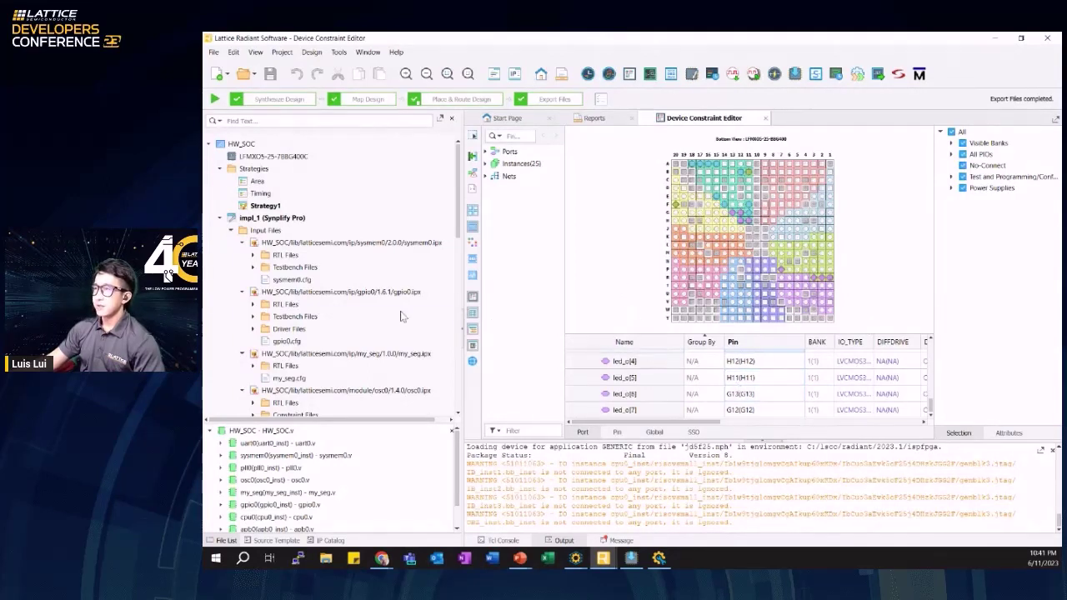
# - Open the post-synthesis constraint file xo5_dev_board.pdc and review its site locations for the UART, reset, seven_seg and led_o ports
pyautogui.scroll(-10, 415, 283)
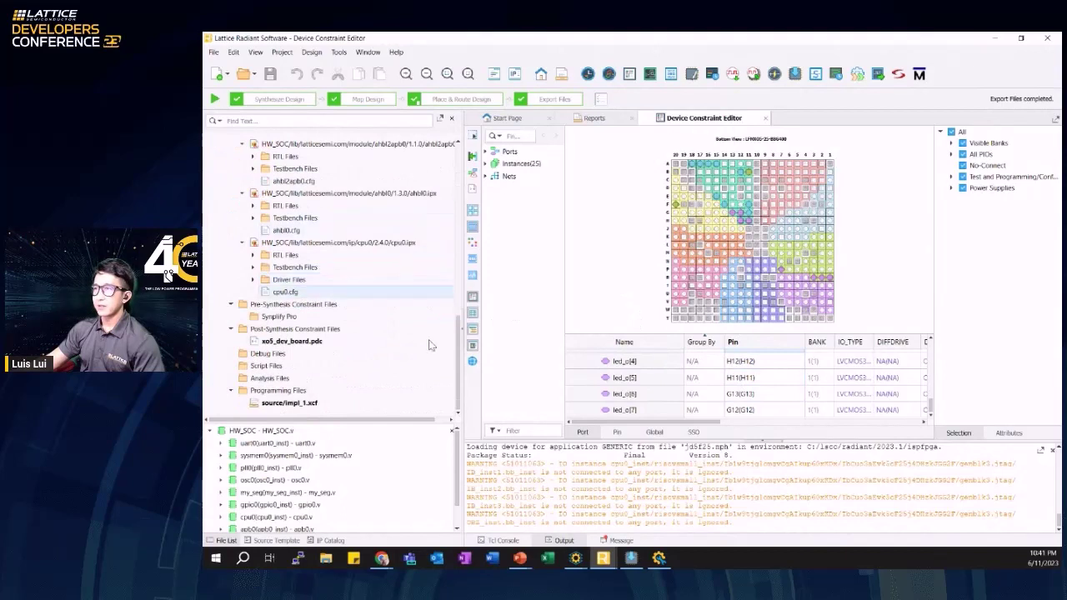
pyautogui.doubleClick(325, 346)
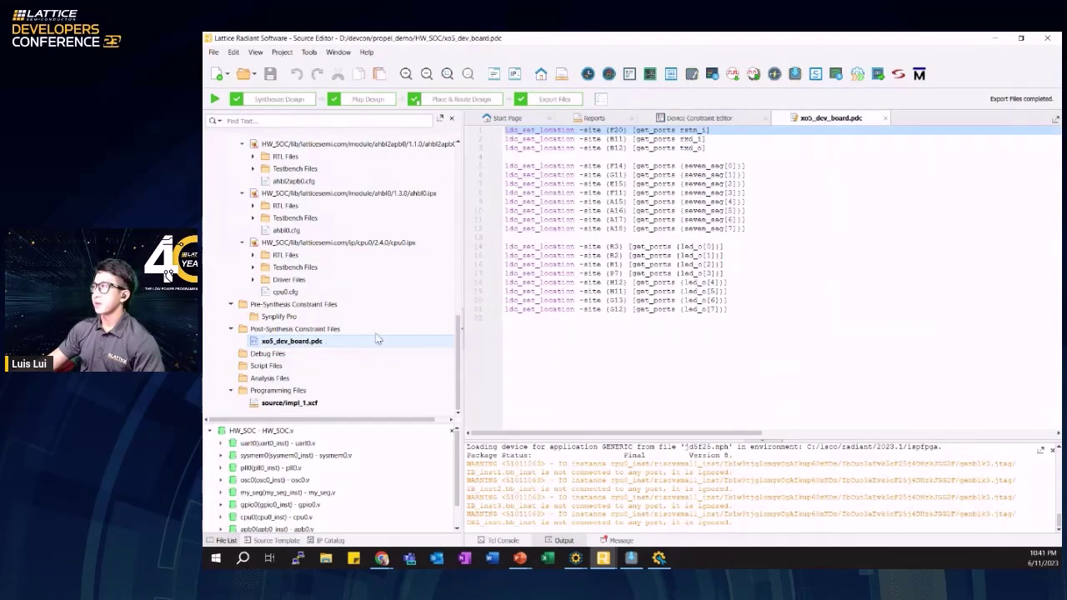
pyautogui.click(765, 332)
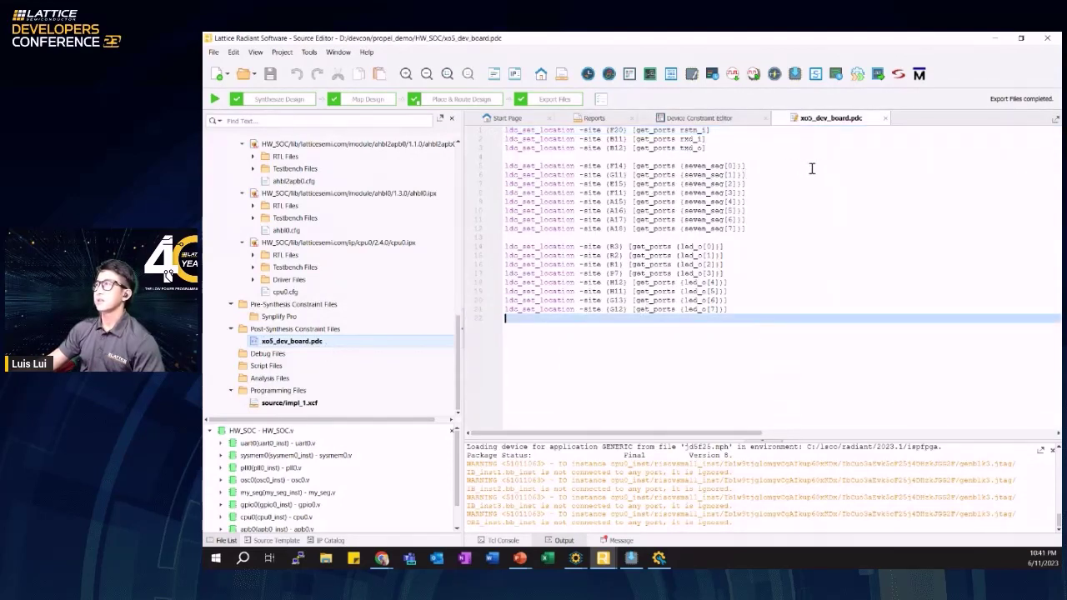
pyautogui.click(803, 307)
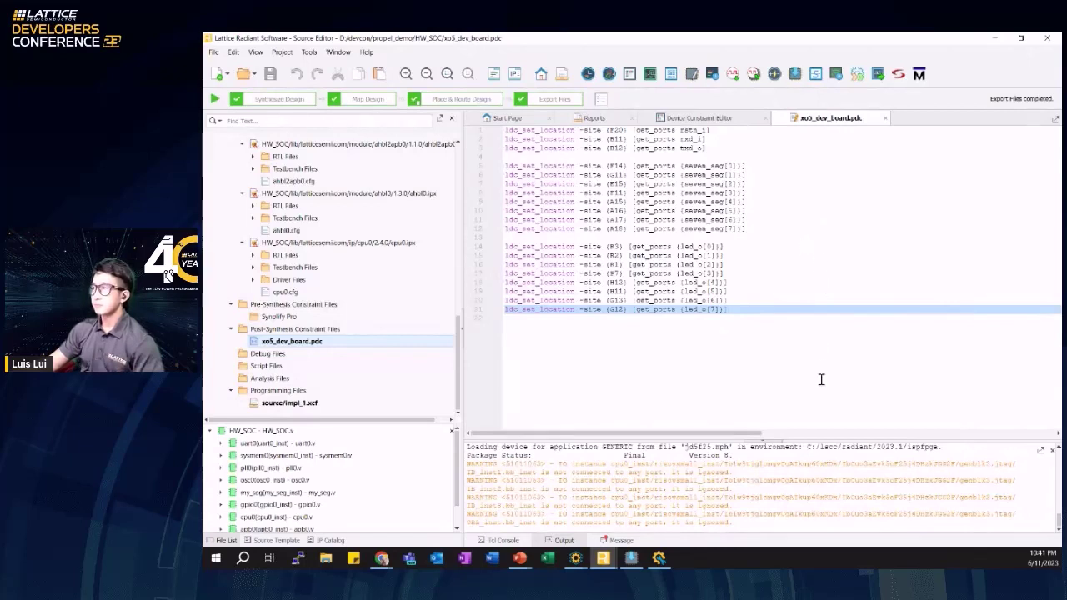
pyautogui.press('Return')
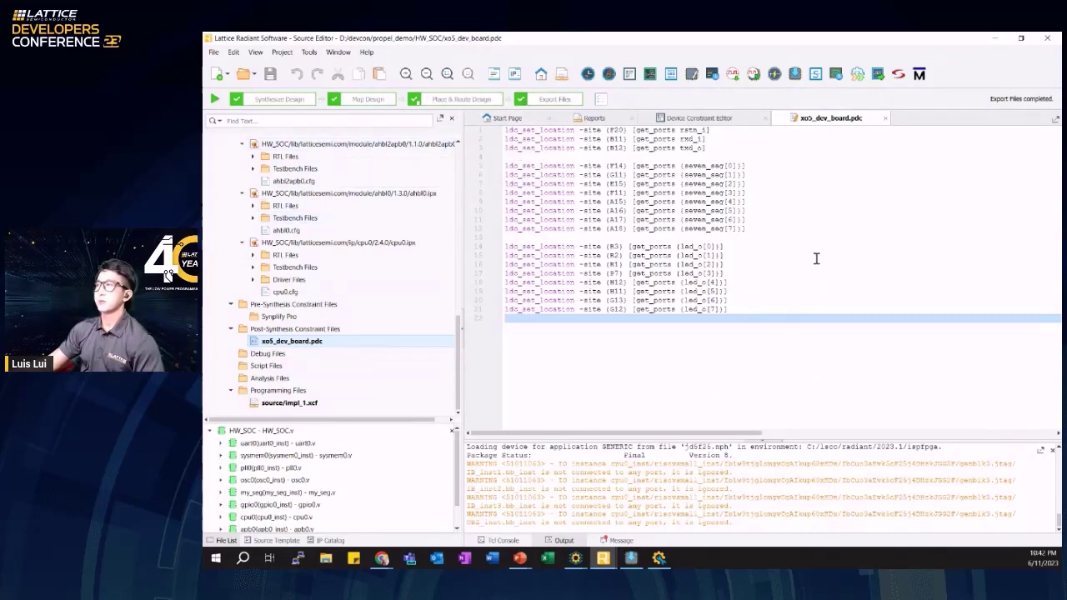
# - Switch to Radiant Programmer with the impl_1.xcf project and detect the download cable
pyautogui.moveTo(640, 560)
pyautogui.click(649, 521)
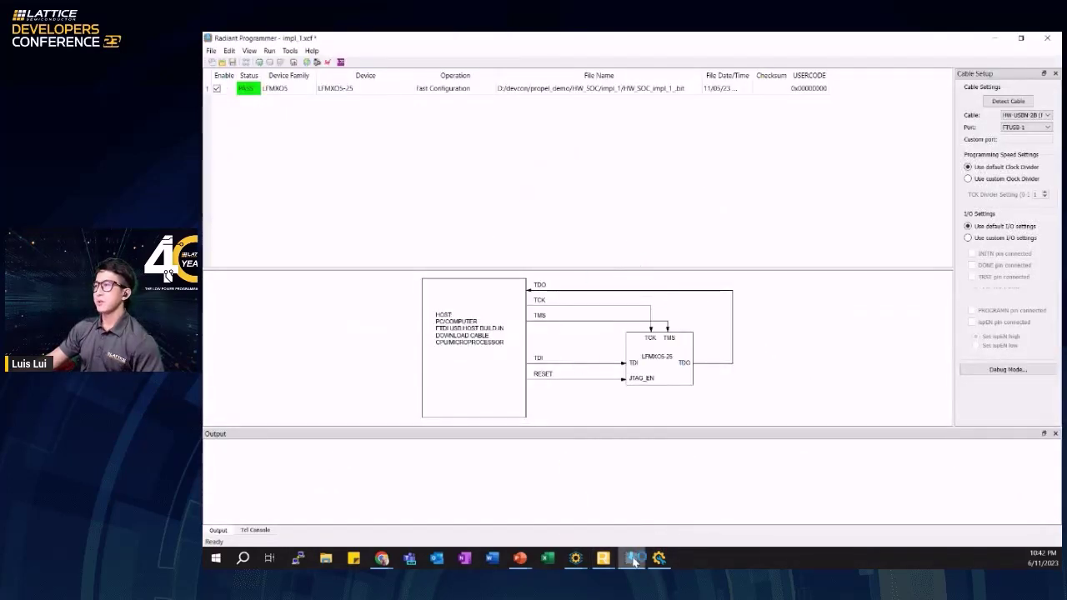
pyautogui.click(631, 560)
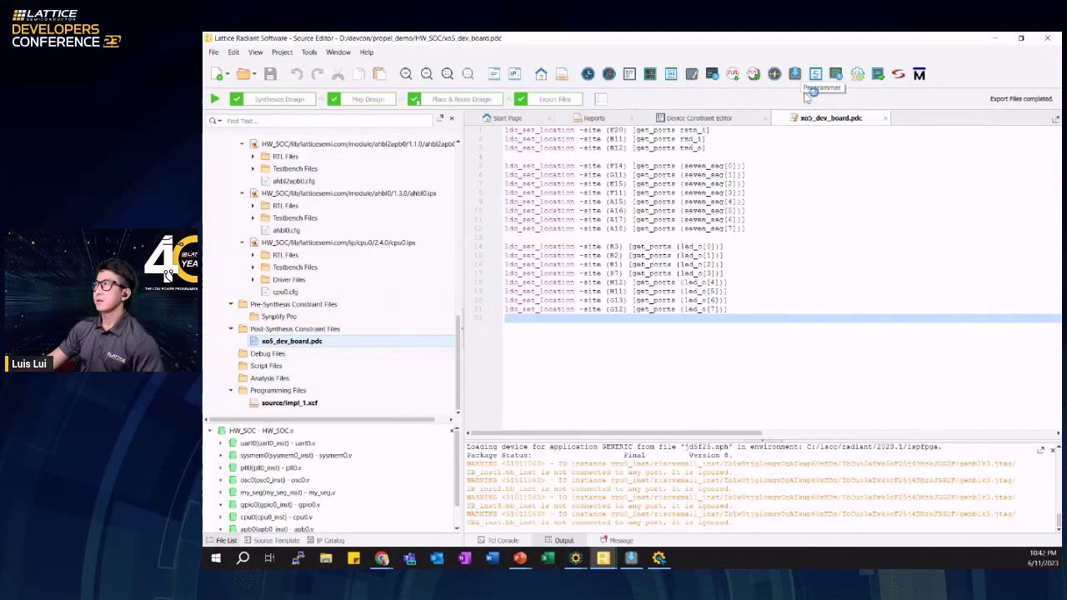
pyautogui.click(309, 51)
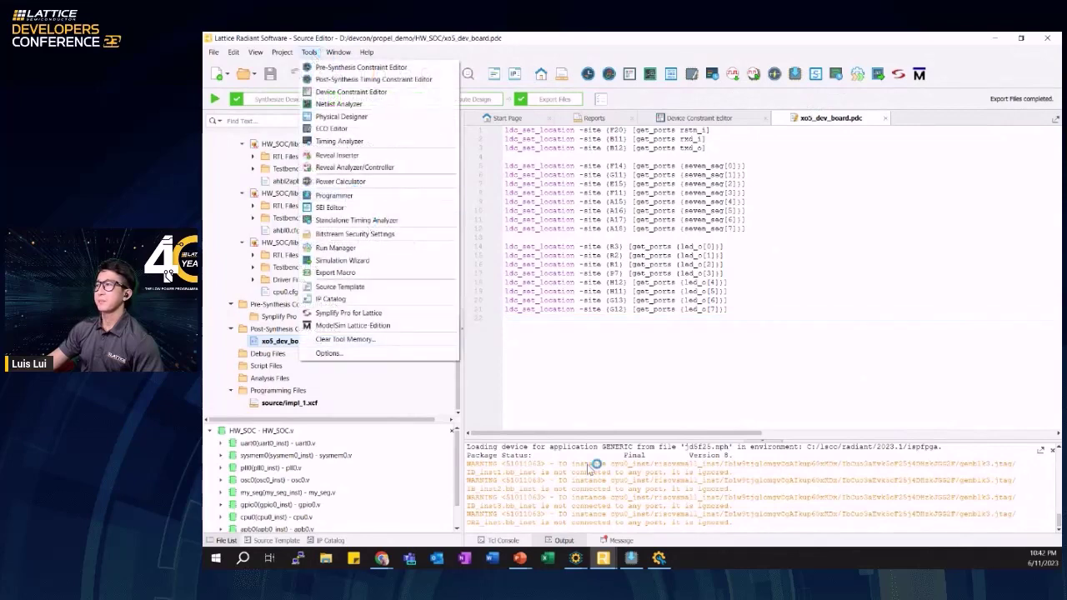
pyautogui.click(639, 564)
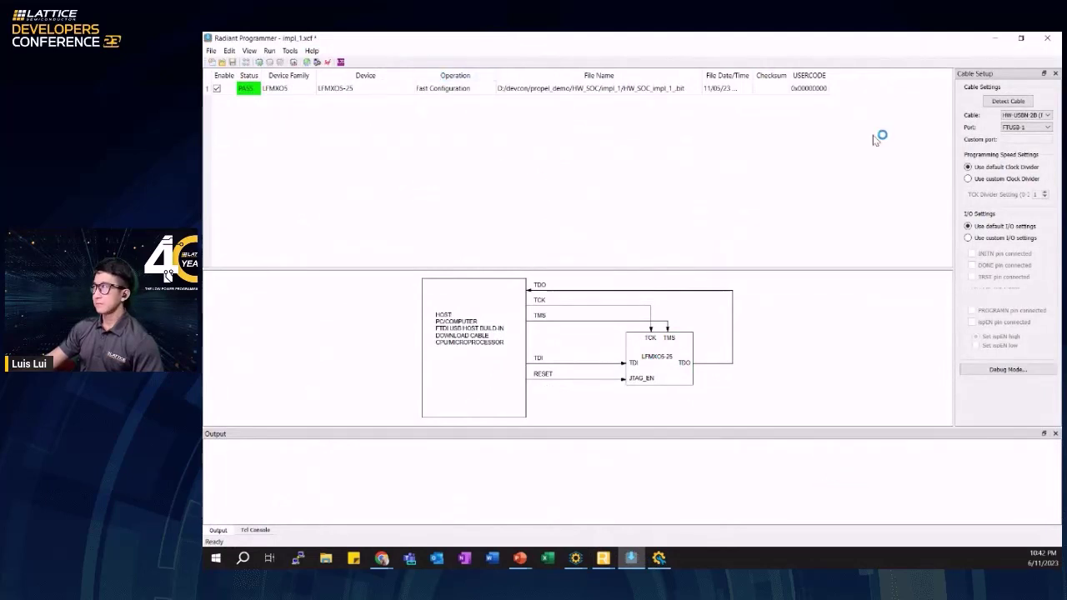
pyautogui.click(1020, 102)
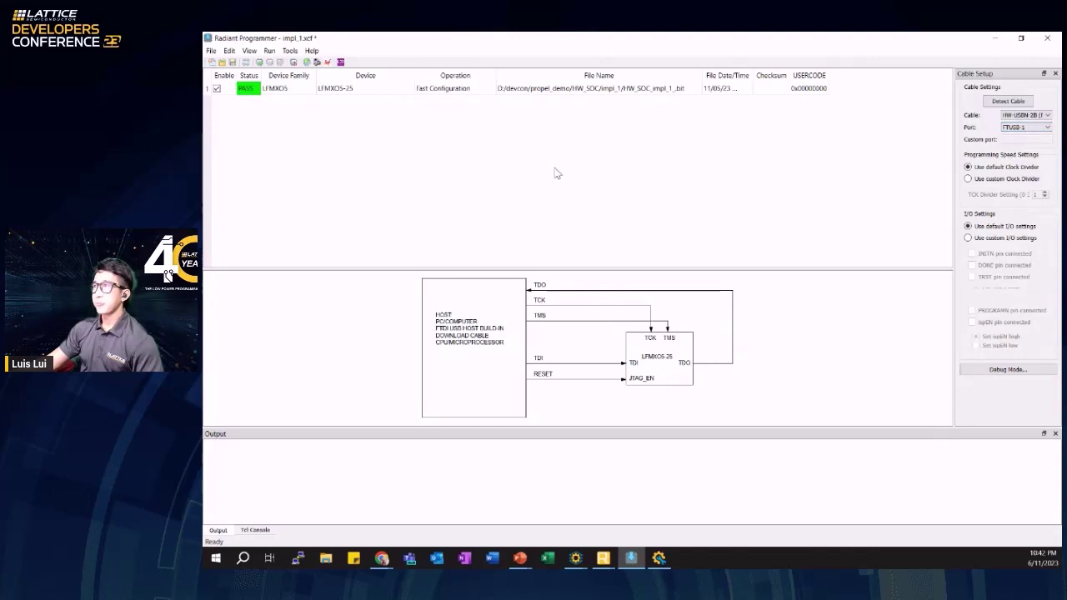
# - Program the LFMXO5-25 device with the propel_demo HW_SOC impl_1 bitstream using the Fast Configuration operation
pyautogui.doubleClick(473, 92)
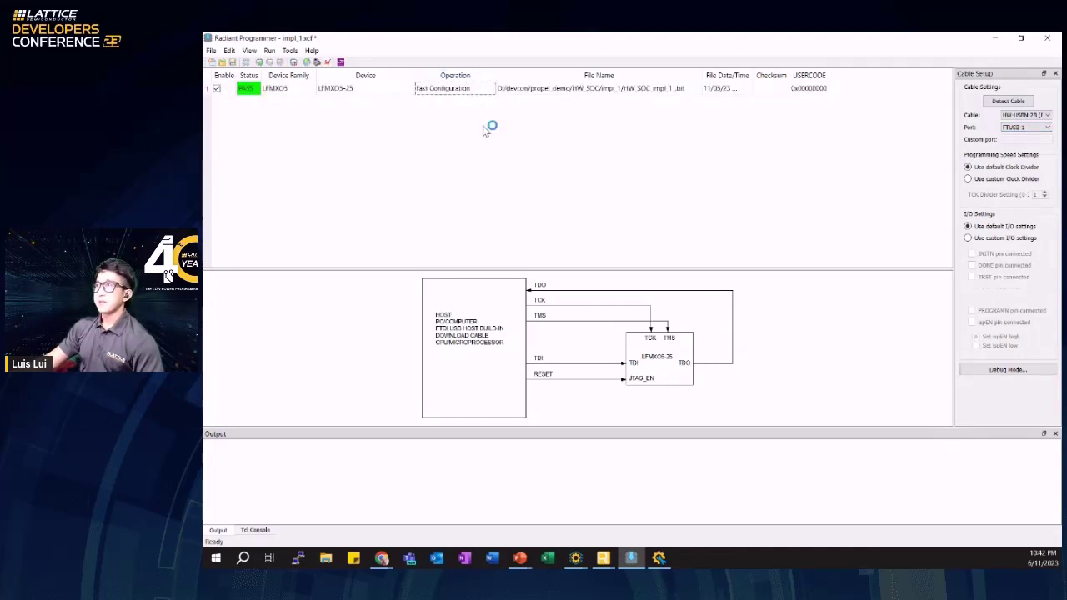
pyautogui.click(680, 88)
pyautogui.click(680, 89)
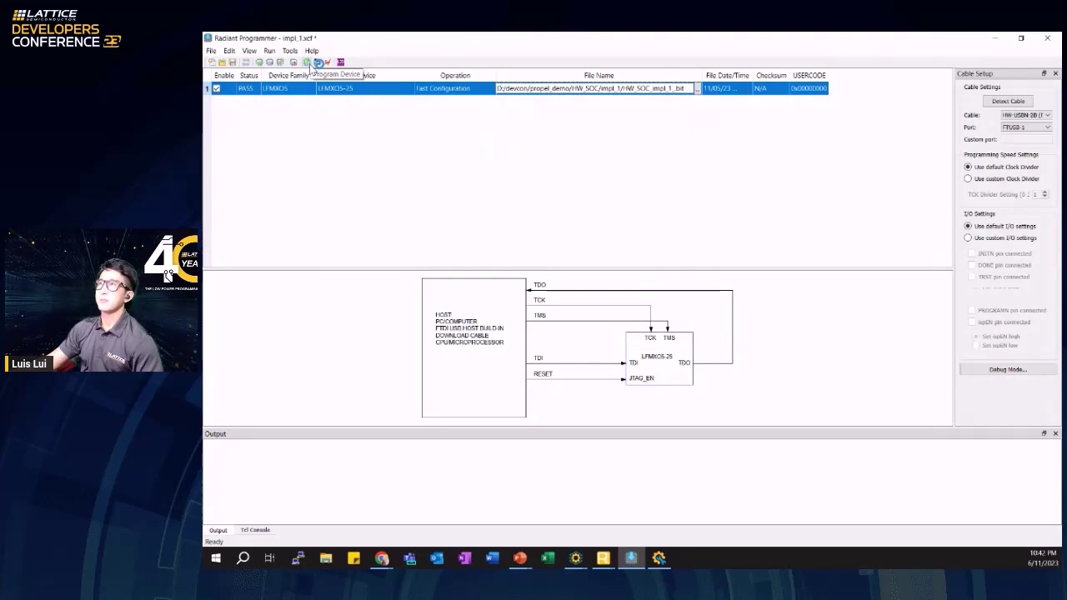
pyautogui.click(310, 66)
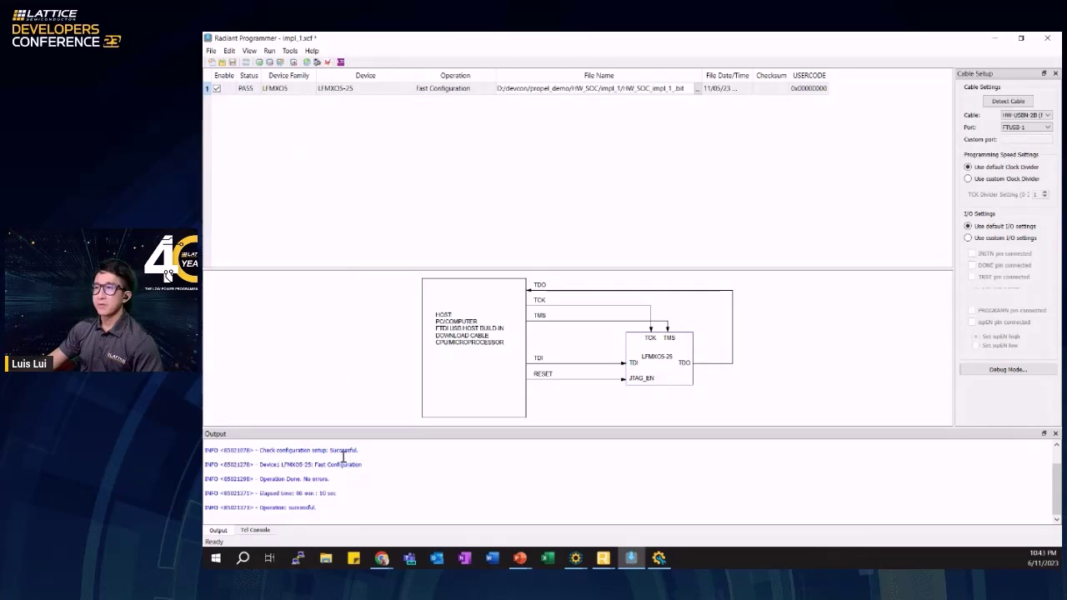
# - Check the programming output log and bitstream entry, and switch to the PowerPoint agenda slide
pyautogui.rightClick(320, 478)
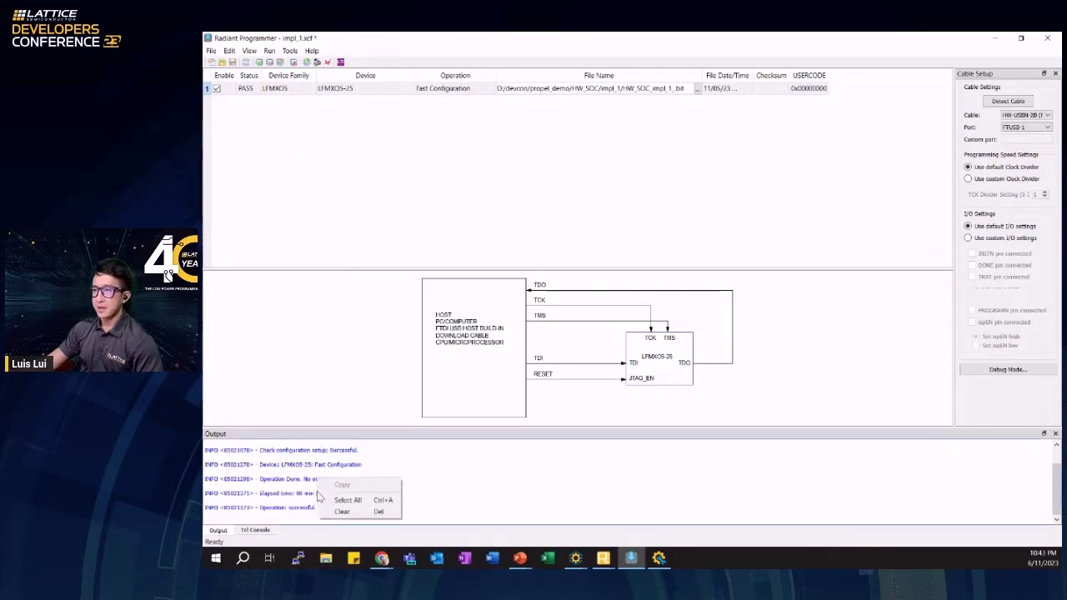
pyautogui.click(289, 498)
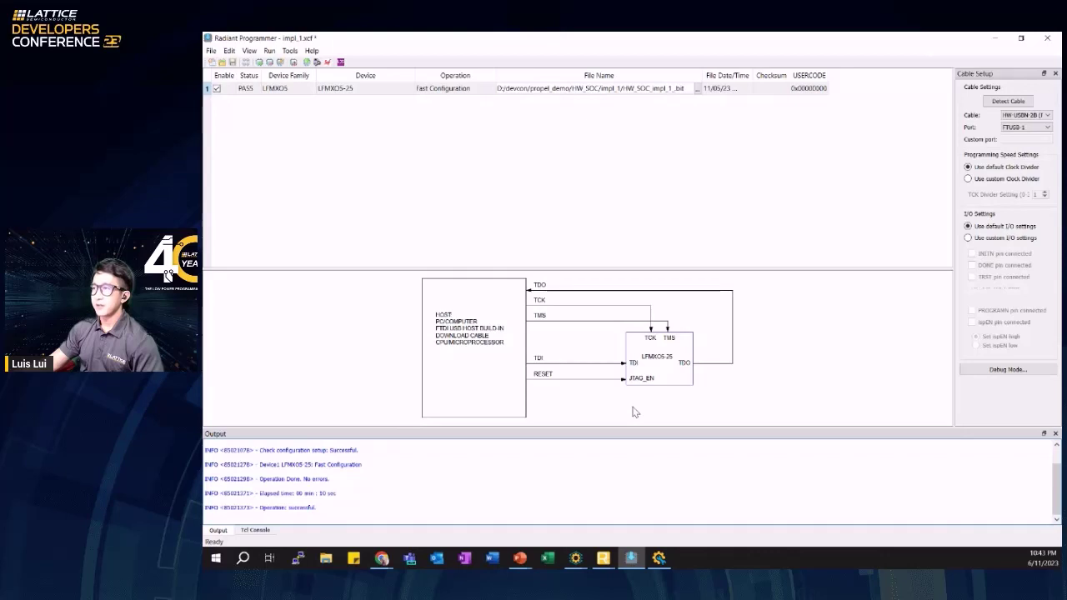
pyautogui.click(647, 172)
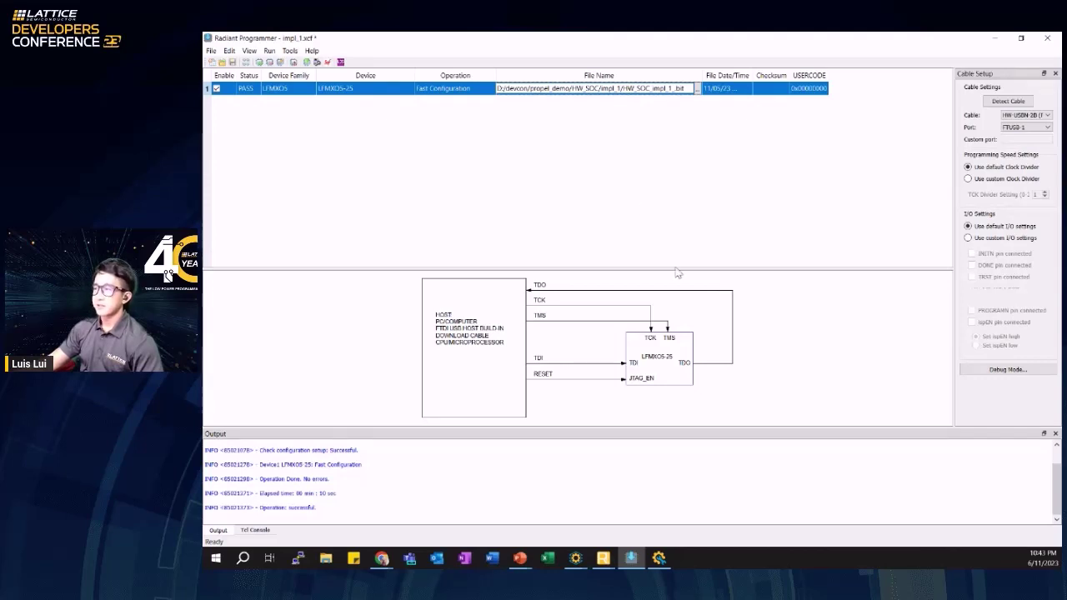
pyautogui.click(521, 560)
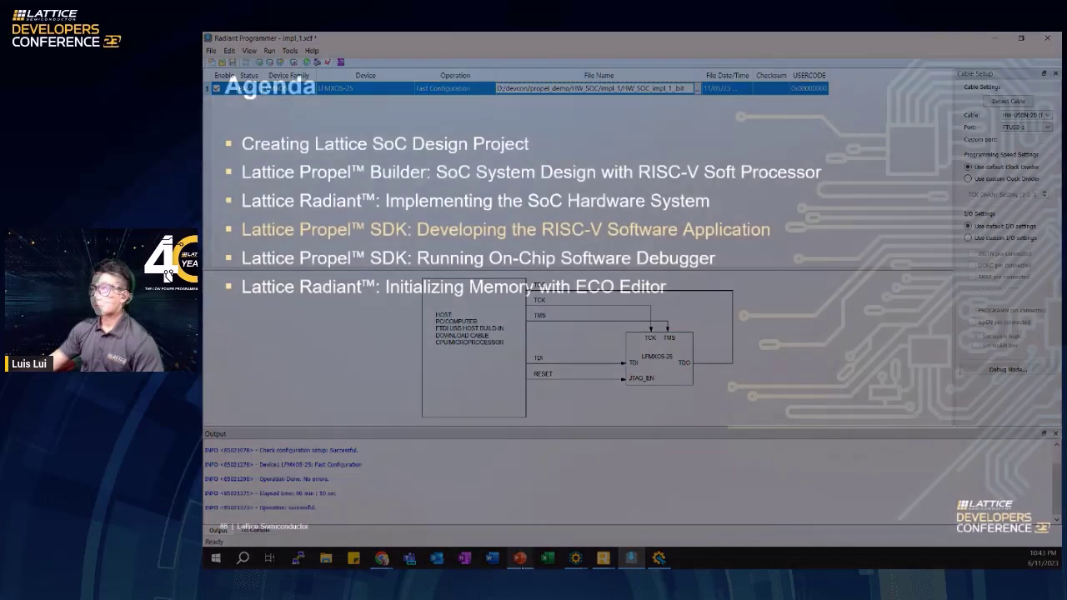